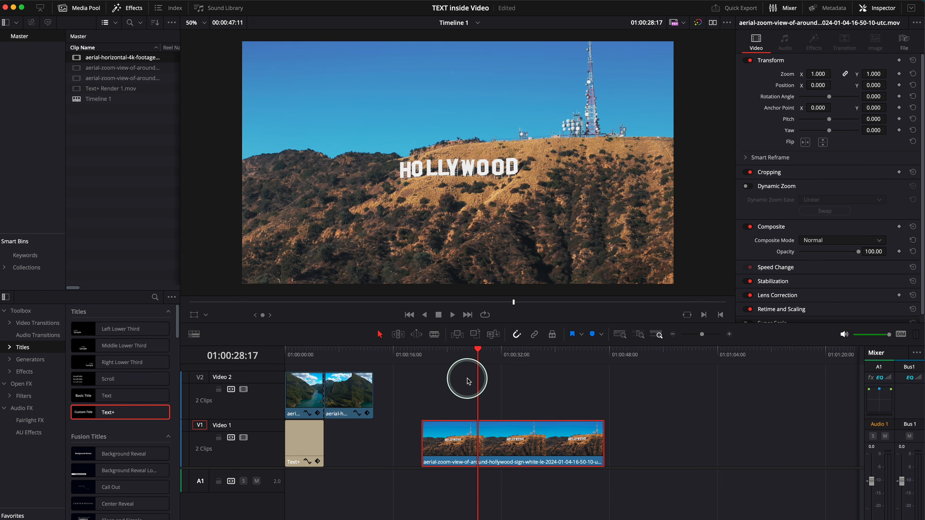
- Move the Hollywood sign clip from the Video 1 track up to Video 2, directly above its current position
{"action": "left_click", "coordinate": [451, 353]}
{"action": "left_click_drag", "start_coordinate": [452, 353], "coordinate": [445, 353]}
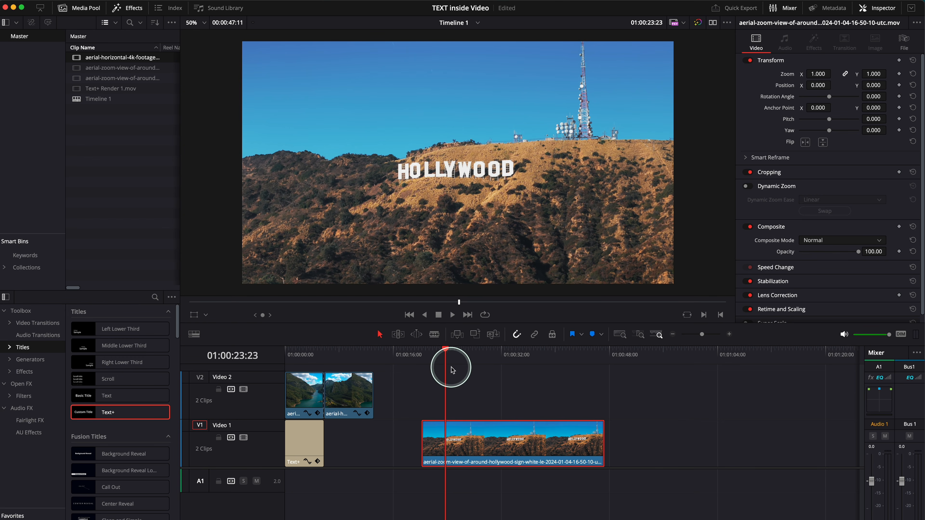
{"action": "left_click_drag", "start_coordinate": [465, 435], "coordinate": [468, 411]}
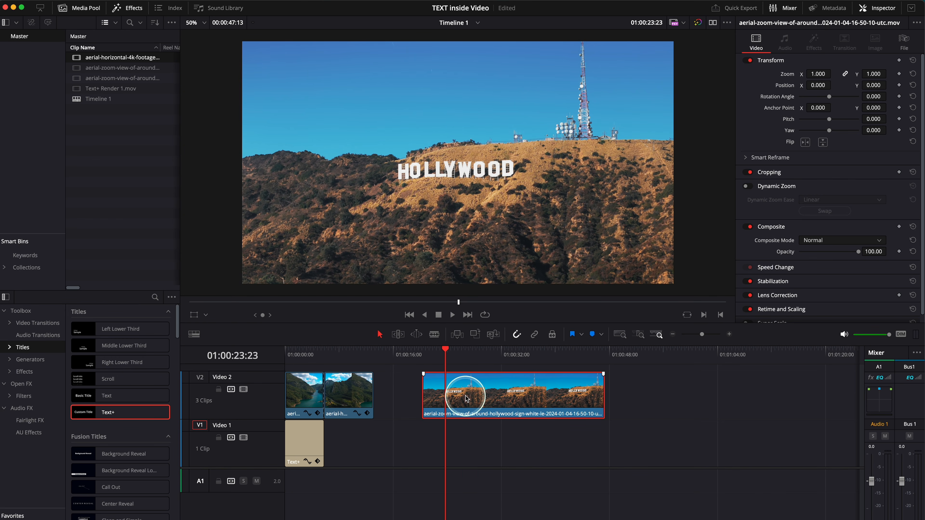
{"action": "left_click", "coordinate": [452, 426]}
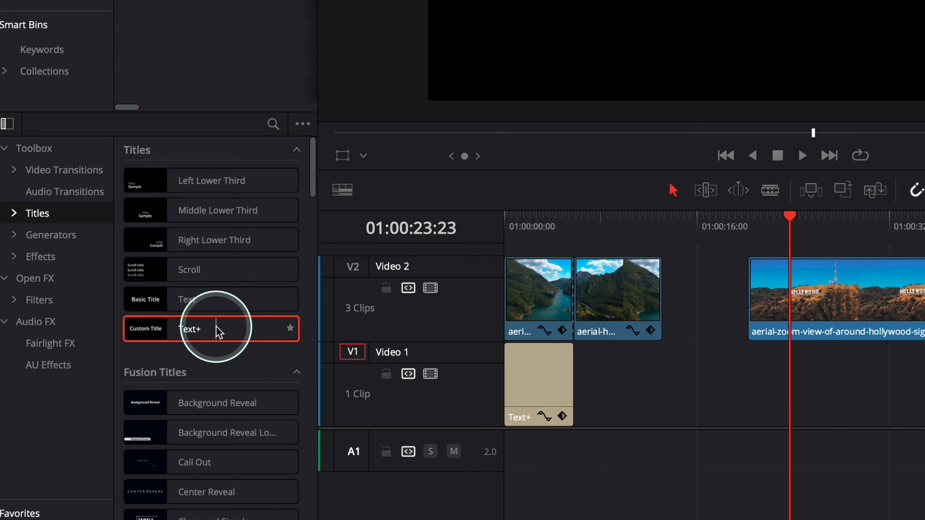
- Add a Text+ title on Video 1 beneath the Hollywood clip's start and extend its duration to about 13:24
{"action": "left_click_drag", "start_coordinate": [218, 333], "coordinate": [906, 375]}
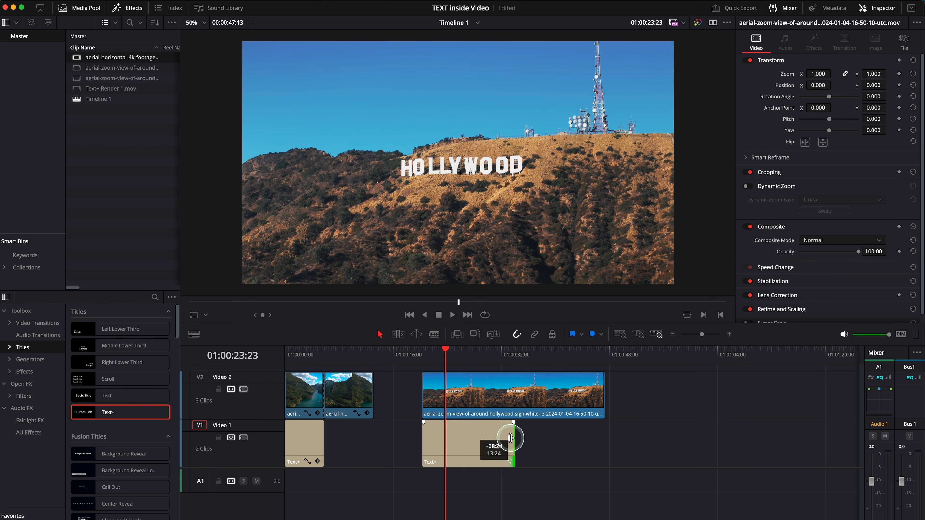
{"action": "left_click_drag", "start_coordinate": [510, 439], "coordinate": [512, 439]}
{"action": "left_click", "coordinate": [452, 434]}
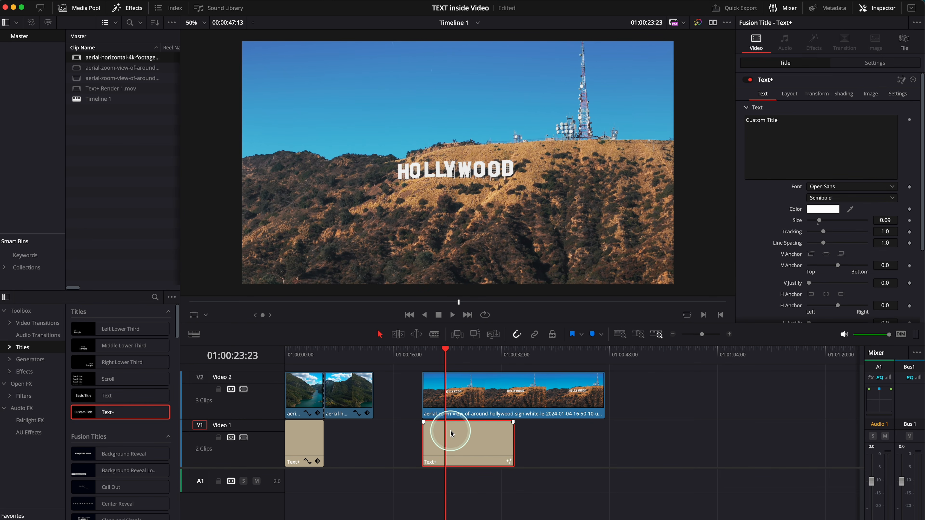
- Disable the Hollywood clip on Video 2 and replace the Text+ title's text with HOLLYWOOD
{"action": "left_click", "coordinate": [460, 393]}
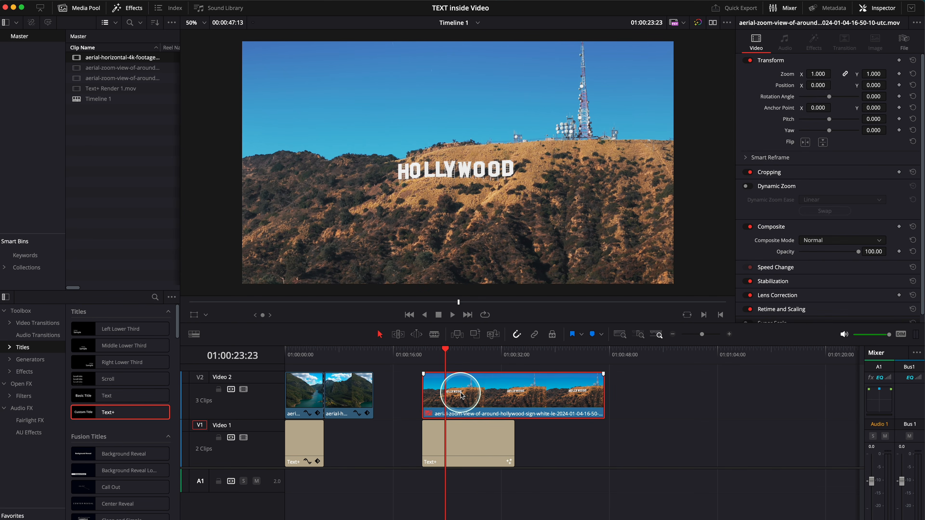
{"action": "key", "text": "d"}
{"action": "left_click", "coordinate": [739, 124]}
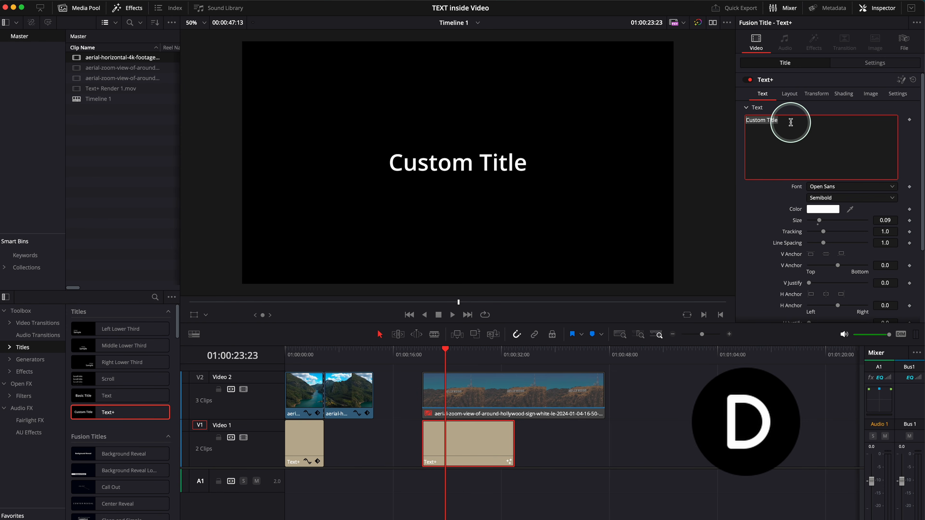
{"action": "type", "text": "HOLLYWOOD"}
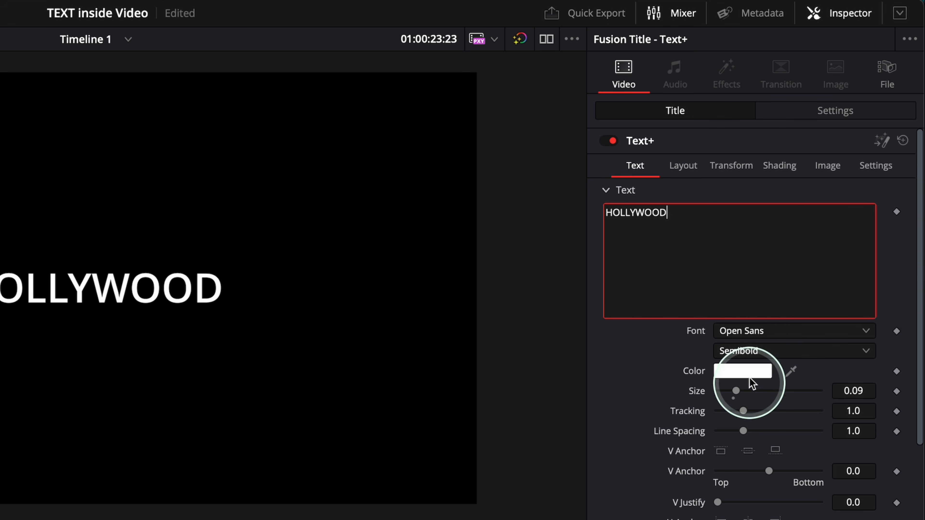
- Set the title's Open Sans font style to Extrabold and its size to 0.2441
{"action": "left_click", "coordinate": [770, 352]}
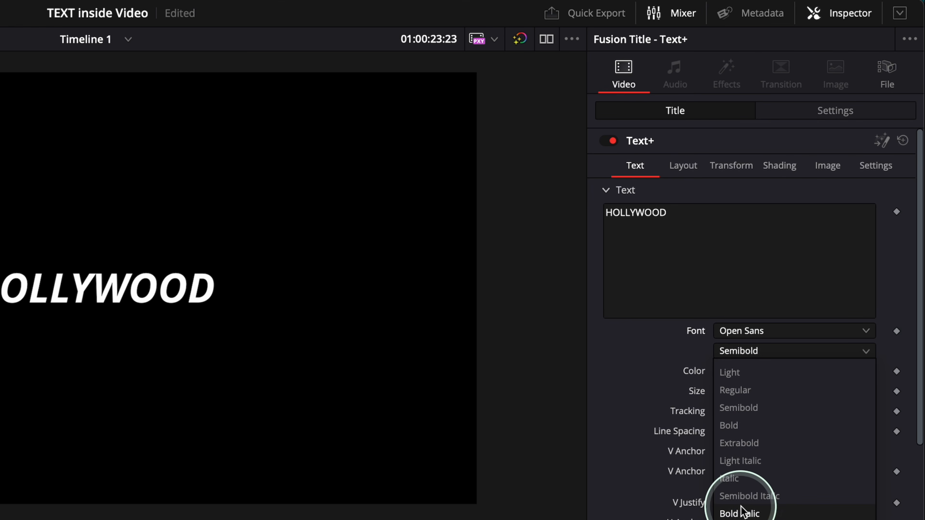
{"action": "left_click", "coordinate": [739, 443]}
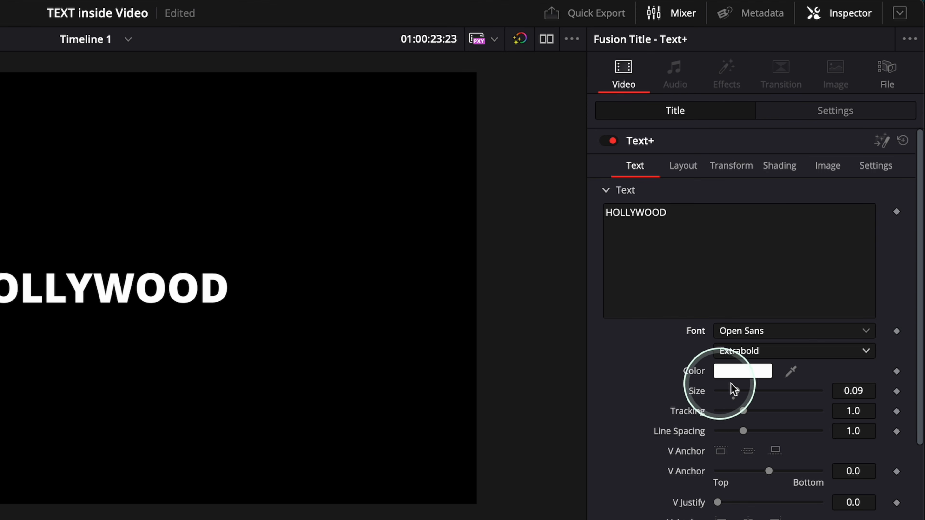
{"action": "left_click_drag", "start_coordinate": [737, 391], "coordinate": [770, 387]}
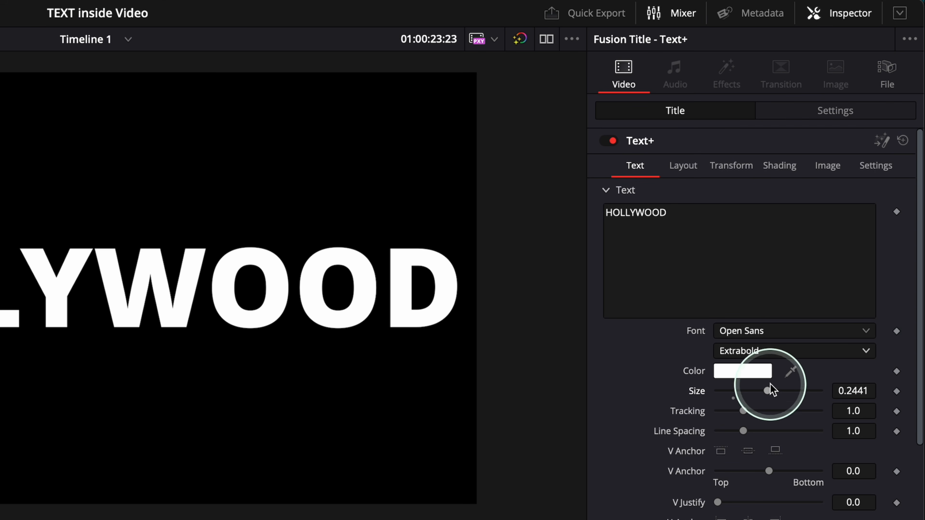
- Stretch the title's characters vertically to a Y size of about 1.496
{"action": "left_click", "coordinate": [731, 167]}
{"action": "left_click", "coordinate": [619, 349]}
{"action": "left_click_drag", "start_coordinate": [739, 370], "coordinate": [750, 392]}
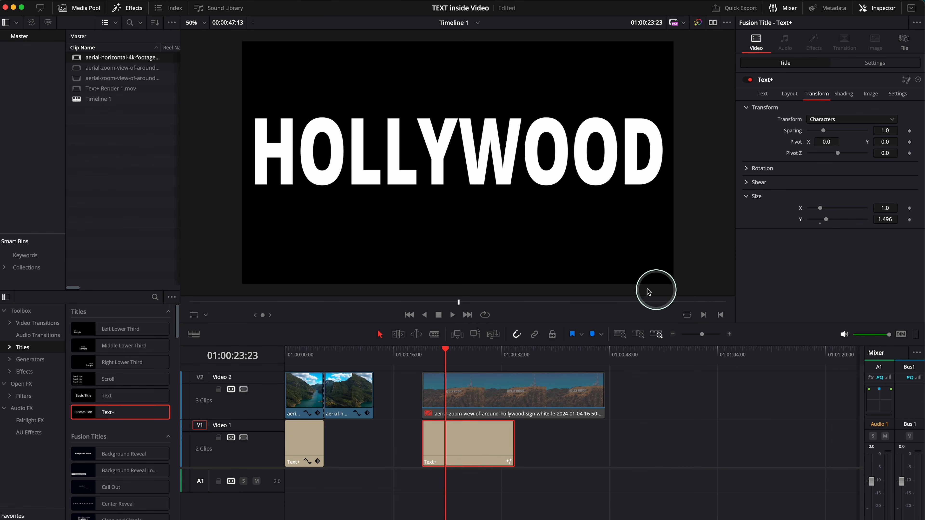
- Re-enable the Hollywood clip on Video 2 above the title
{"action": "left_click", "coordinate": [444, 351]}
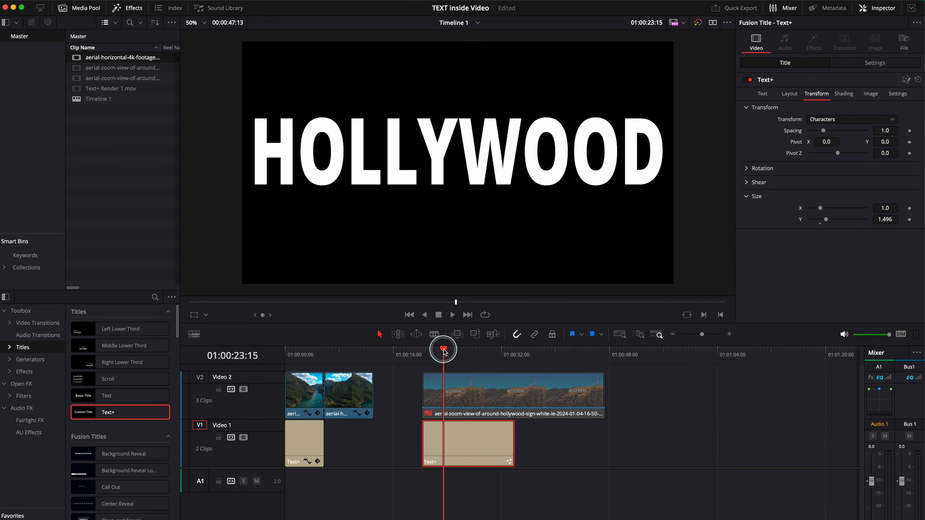
{"action": "left_click", "coordinate": [464, 394]}
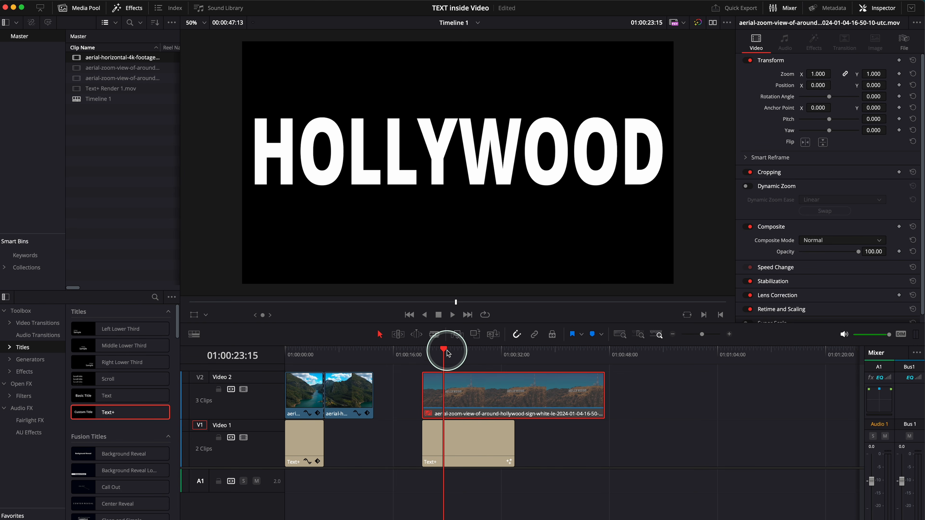
{"action": "key", "text": "d"}
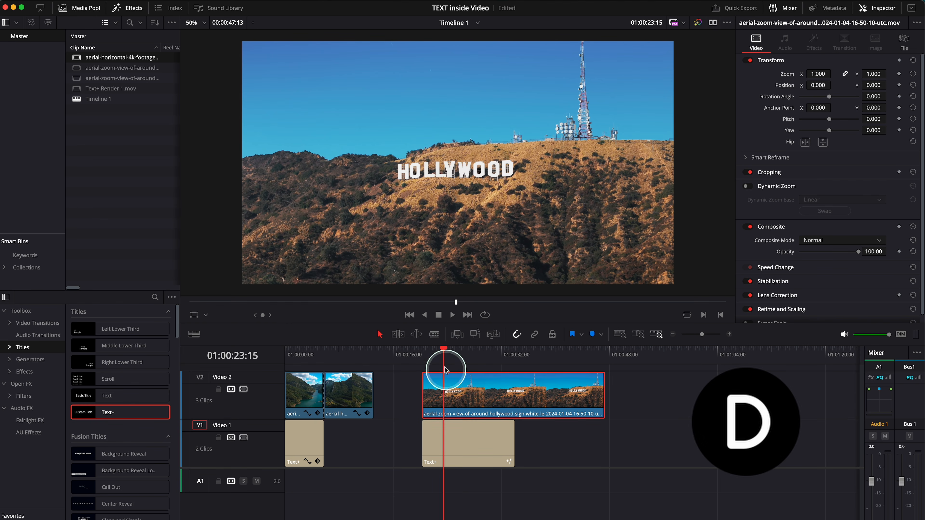
- Split the Hollywood clip on Video 2 at 01:00:34:01, where the title beneath it ends
{"action": "left_click_drag", "start_coordinate": [444, 349], "coordinate": [514, 354]}
{"action": "left_click", "coordinate": [475, 453]}
{"action": "left_click", "coordinate": [498, 399]}
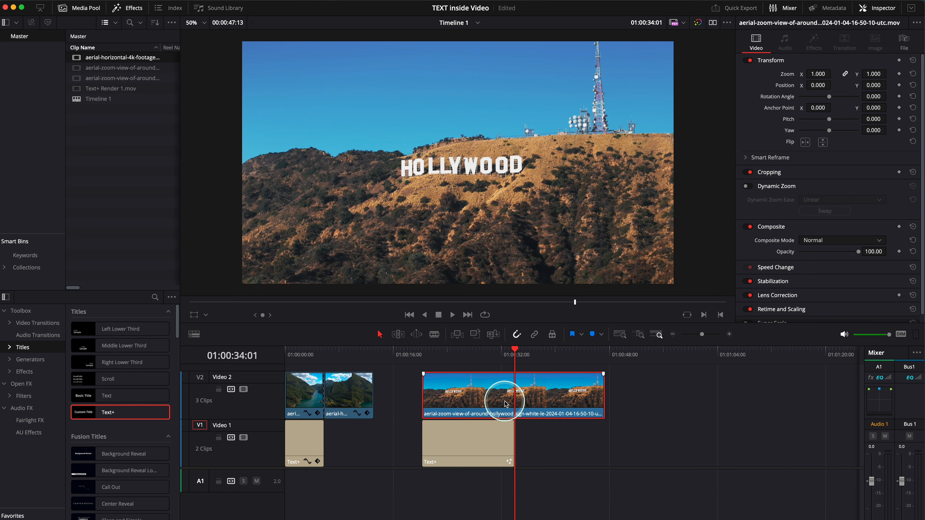
{"action": "key", "text": "b"}
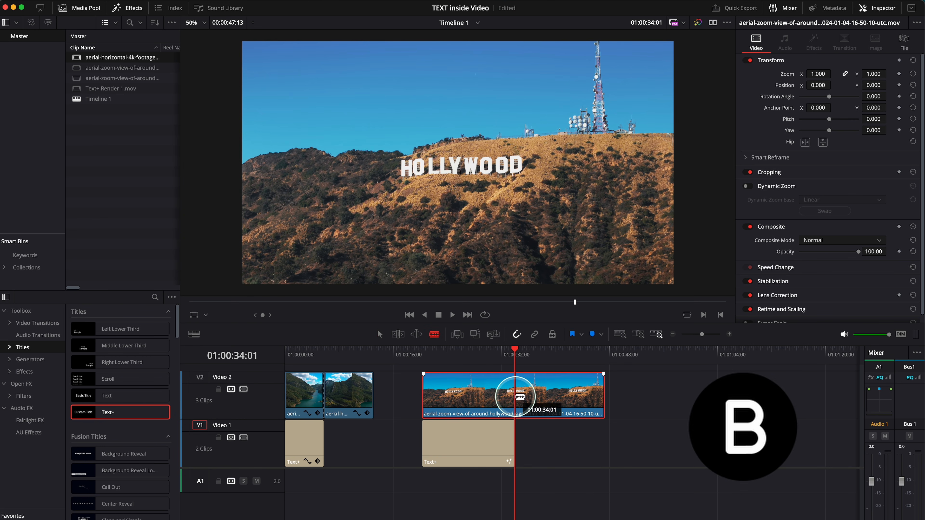
{"action": "left_click", "coordinate": [517, 397]}
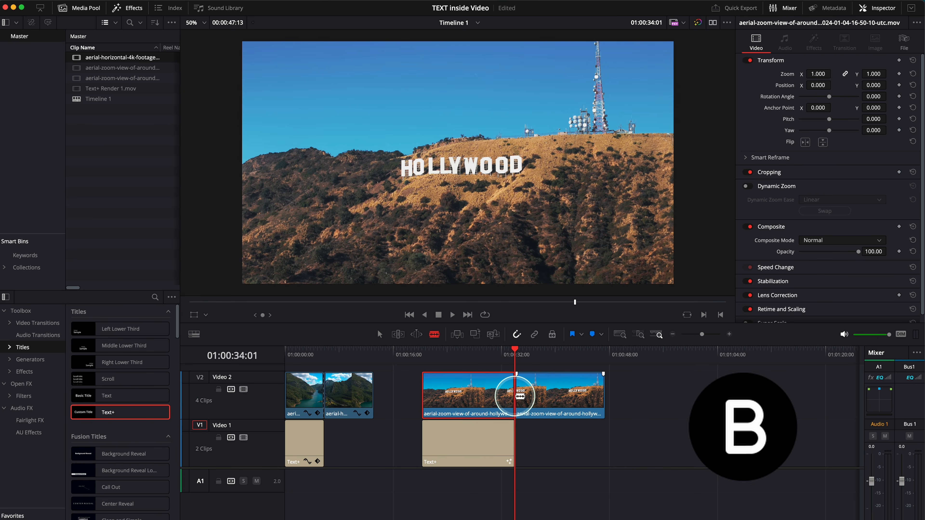
{"action": "key", "text": "a"}
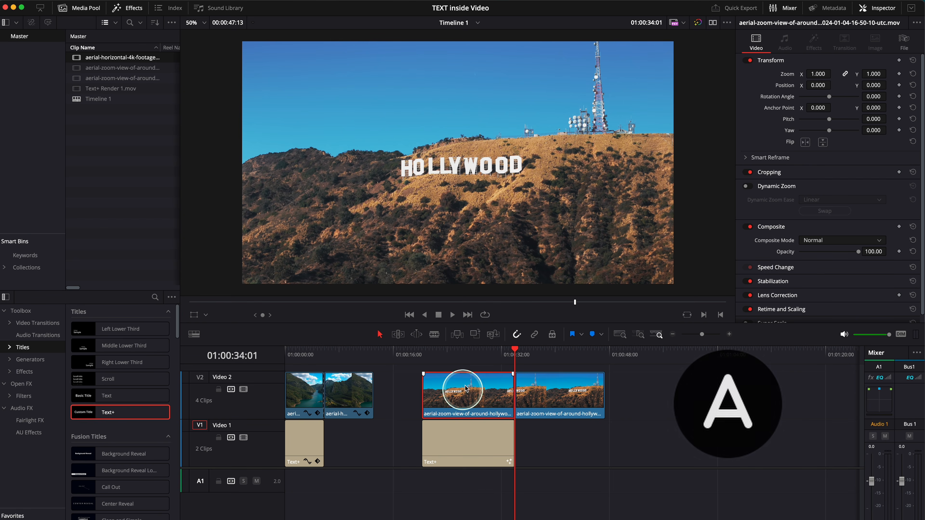
- Set the composite mode of the first Hollywood clip segment to Darken so the footage shows inside the title
{"action": "left_click", "coordinate": [471, 356]}
{"action": "left_click_drag", "start_coordinate": [471, 354], "coordinate": [468, 356]}
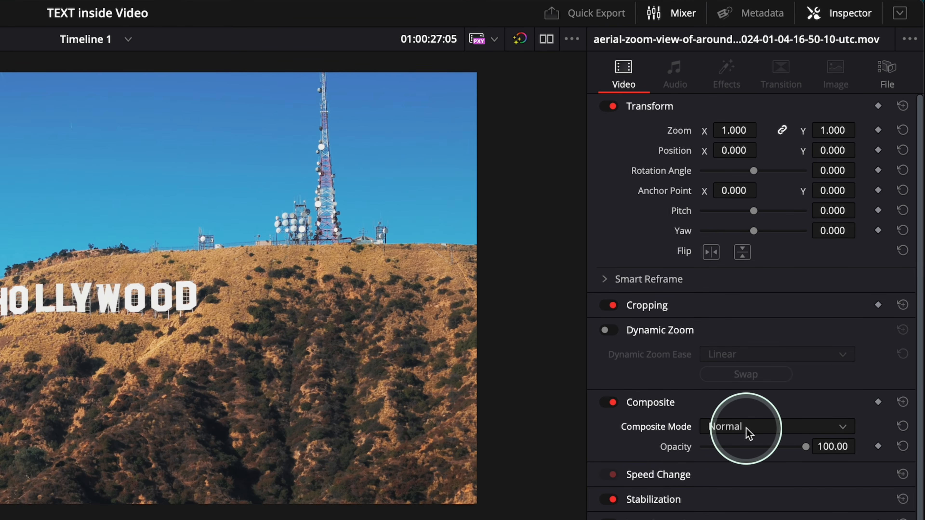
{"action": "left_click", "coordinate": [746, 427]}
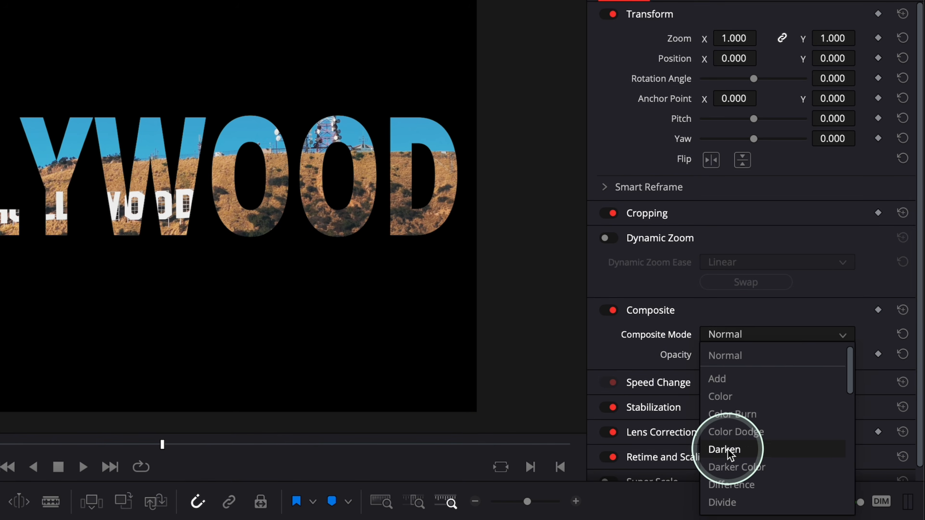
{"action": "left_click", "coordinate": [725, 450]}
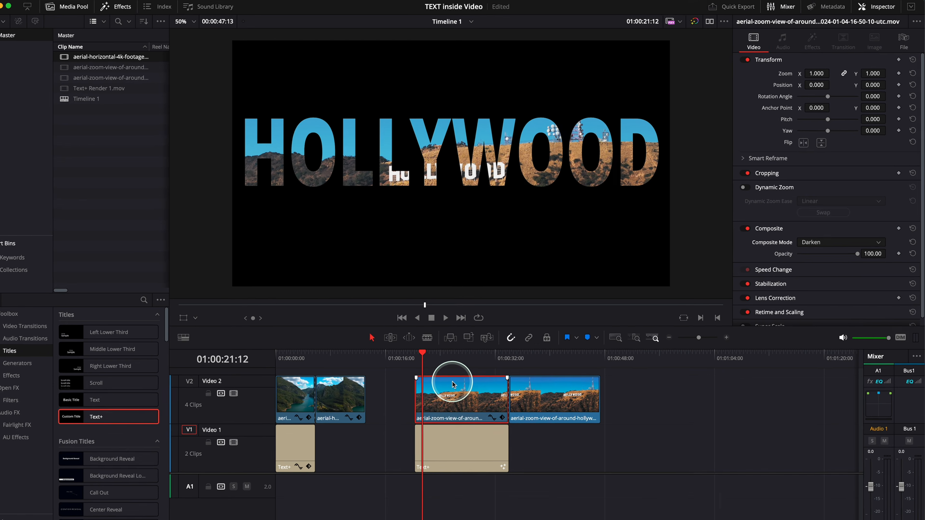
- Enable Dynamic Zoom on the HOLLYWOOD title and show the Dynamic Zoom overlay in the viewer
{"action": "left_click", "coordinate": [463, 436]}
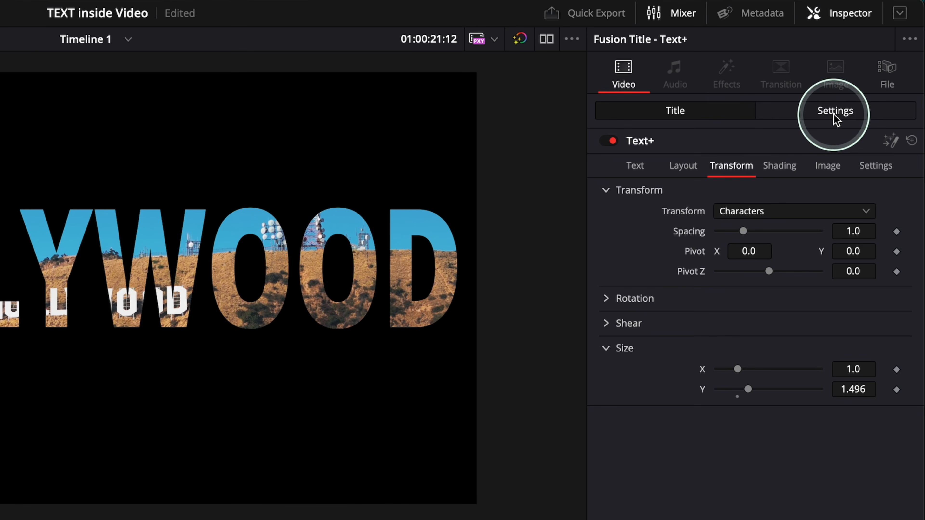
{"action": "left_click", "coordinate": [835, 111]}
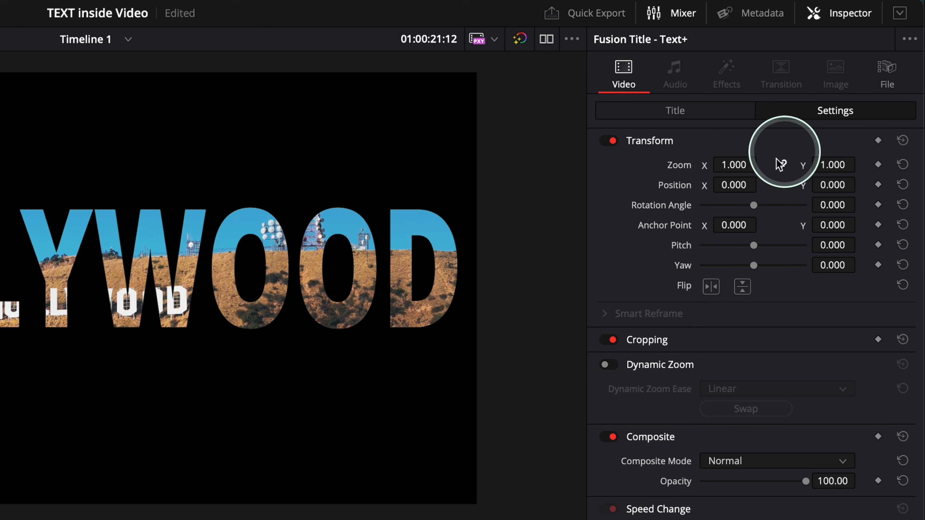
{"action": "left_click", "coordinate": [606, 365]}
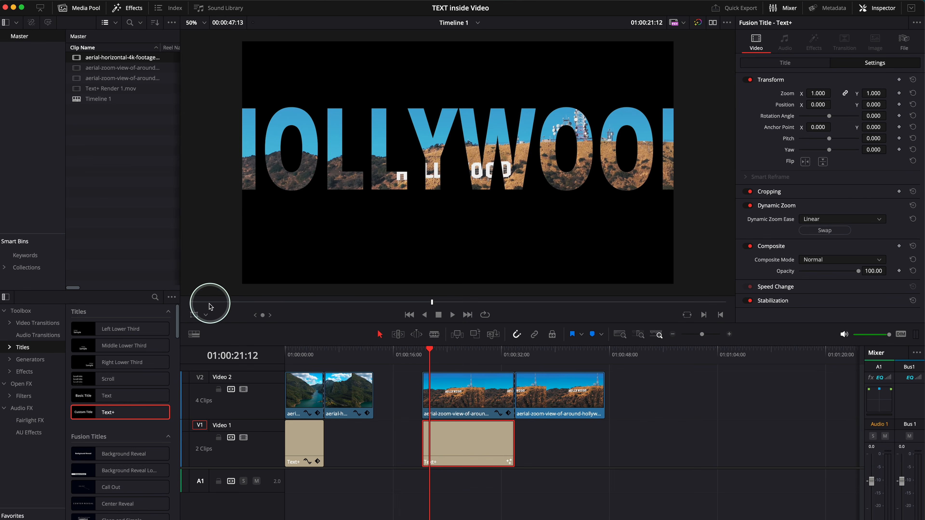
{"action": "left_click", "coordinate": [206, 316]}
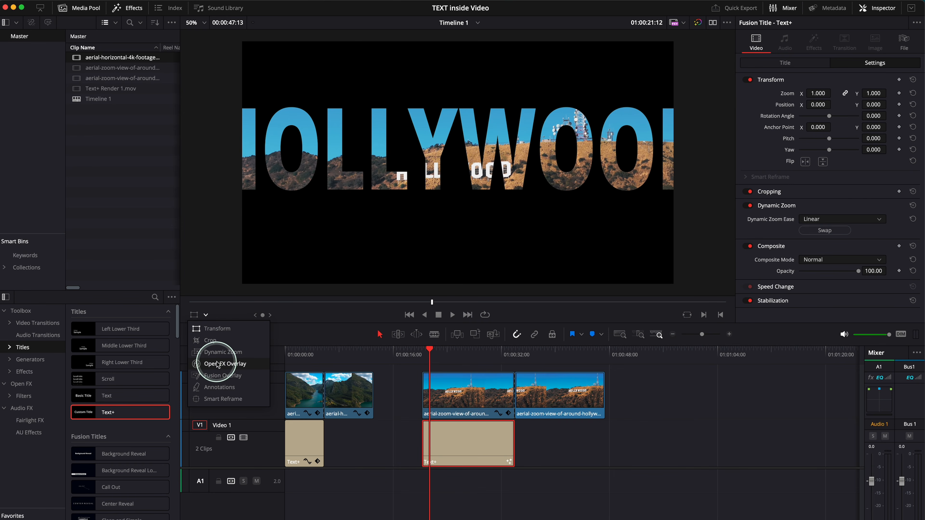
{"action": "left_click", "coordinate": [220, 352]}
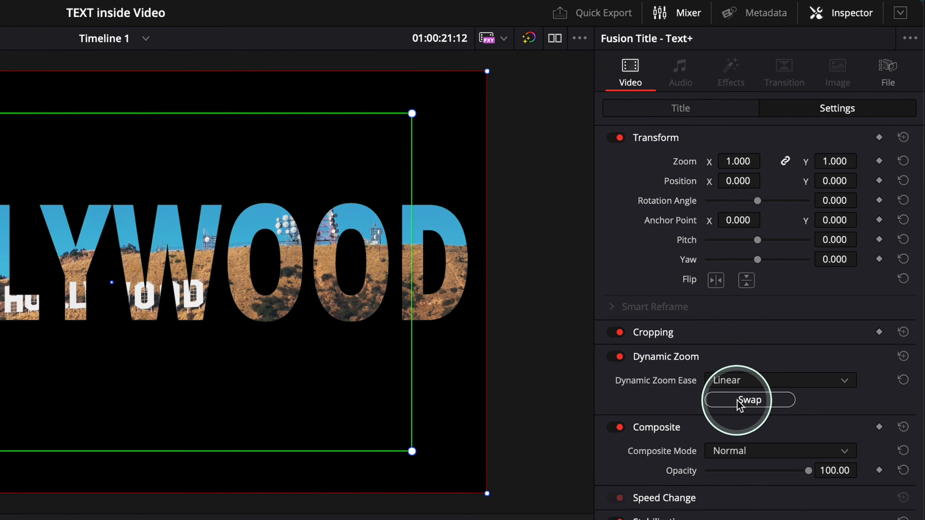
- Swap the Dynamic Zoom frames, shrink the end frame to a tiny rectangle inside the title's W, and play the zoom
{"action": "left_click", "coordinate": [732, 409]}
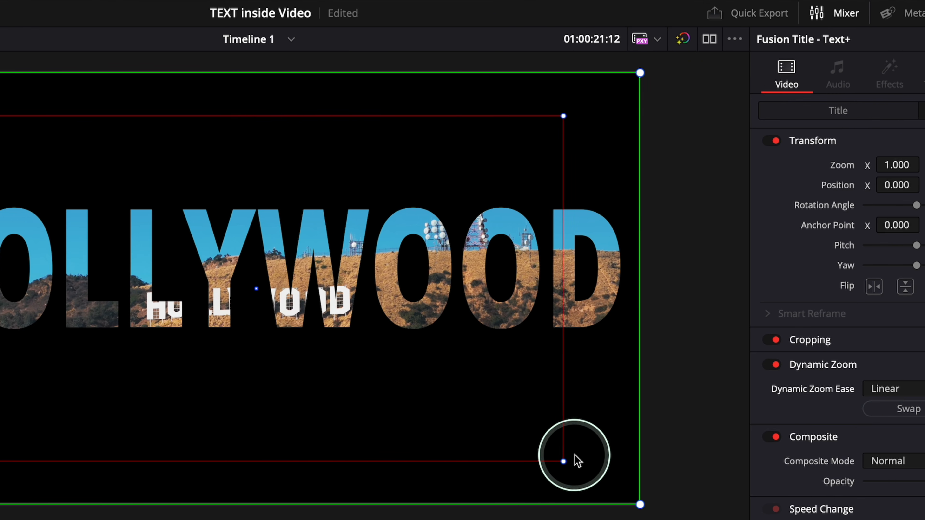
{"action": "left_click_drag", "start_coordinate": [575, 455], "coordinate": [297, 329]}
{"action": "left_click_drag", "start_coordinate": [496, 330], "coordinate": [462, 312]}
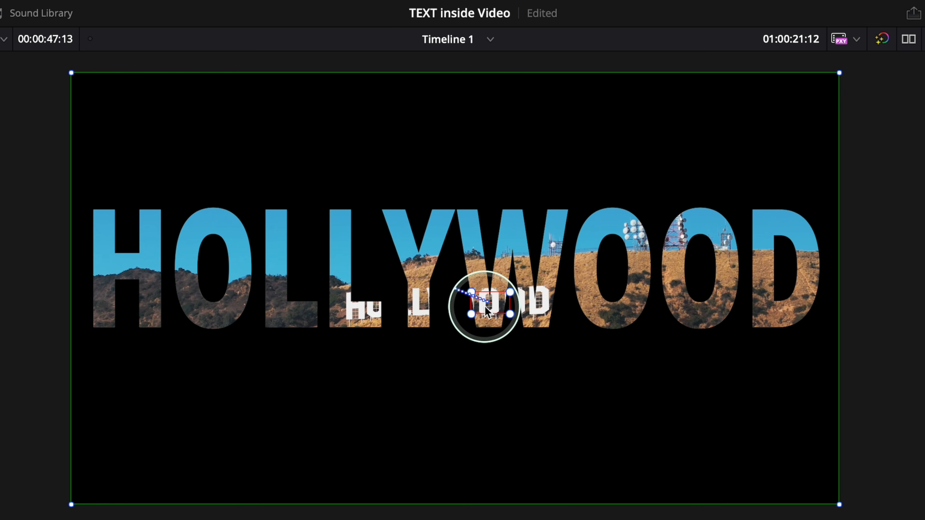
{"action": "left_click_drag", "start_coordinate": [471, 317], "coordinate": [475, 313]}
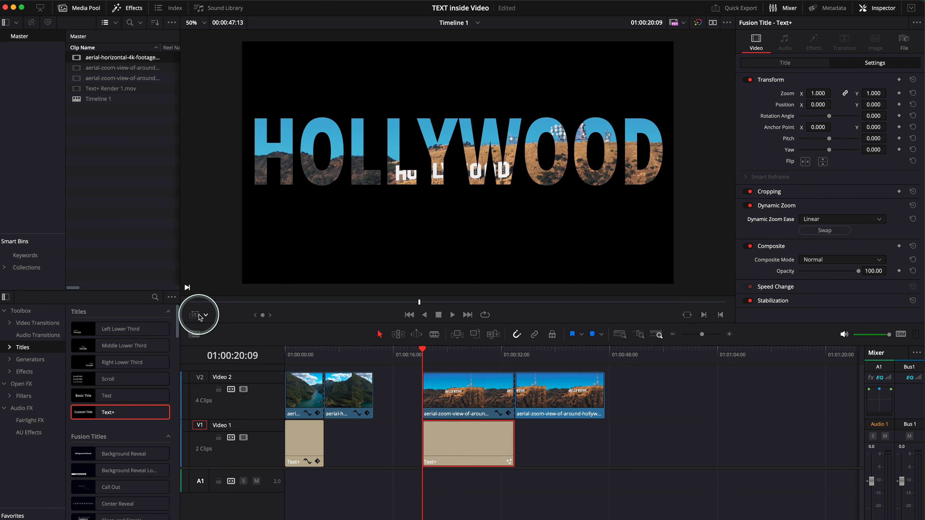
{"action": "key", "text": "space"}
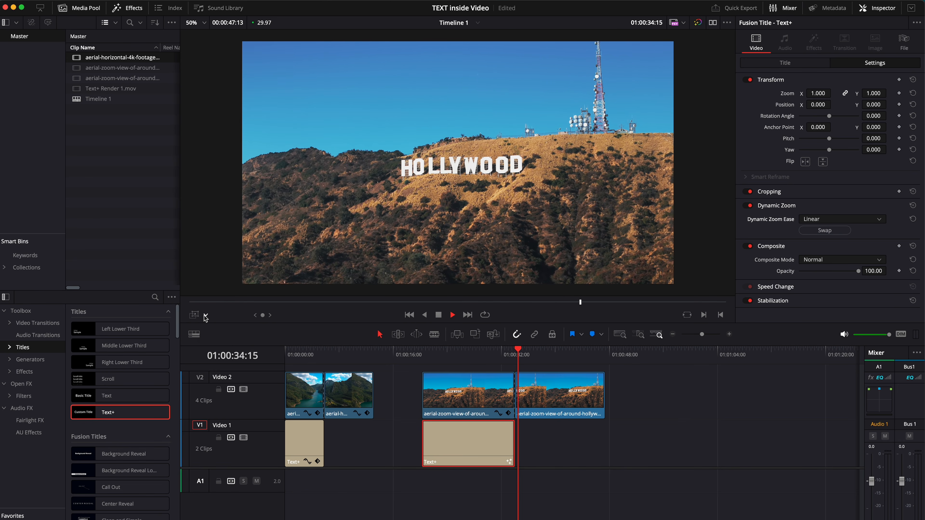
- Convert the HOLLYWOOD title on Video 1 into a compound clip named "text"
{"action": "left_click", "coordinate": [451, 447]}
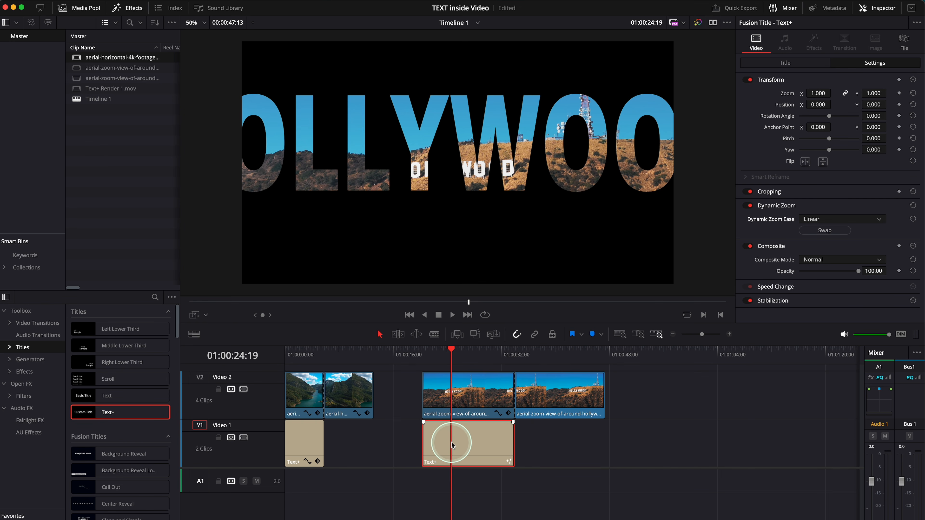
{"action": "right_click", "coordinate": [452, 442]}
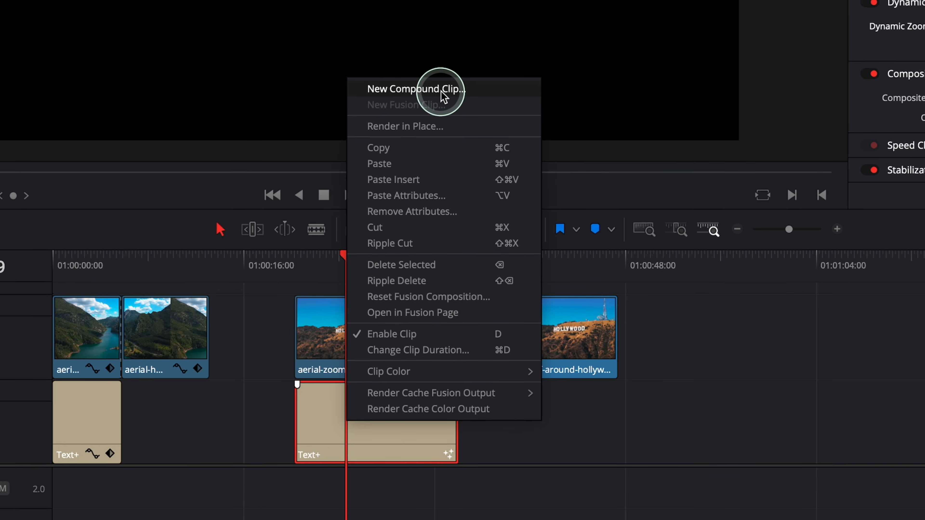
{"action": "left_click", "coordinate": [444, 95]}
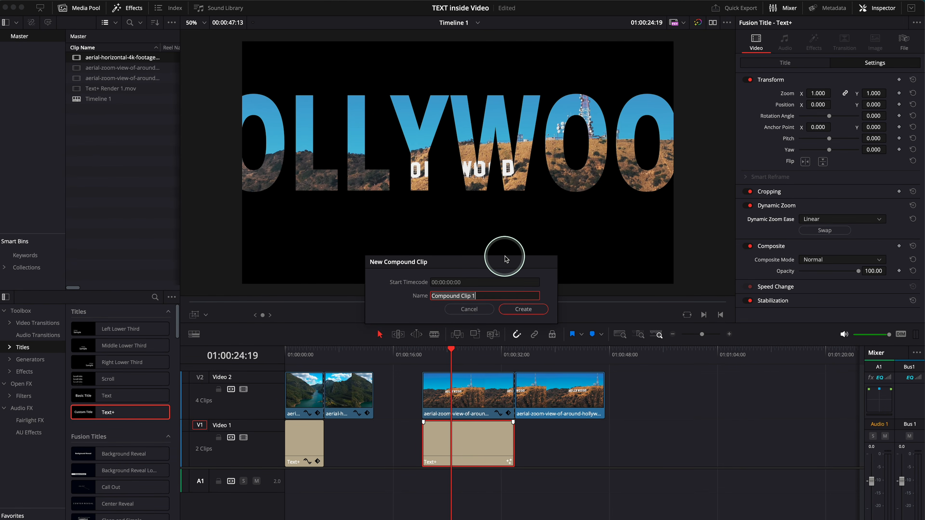
{"action": "key", "text": "super+a"}
{"action": "key", "text": "BackSpace"}
{"action": "type", "text": "text"}
{"action": "key", "text": "Return"}
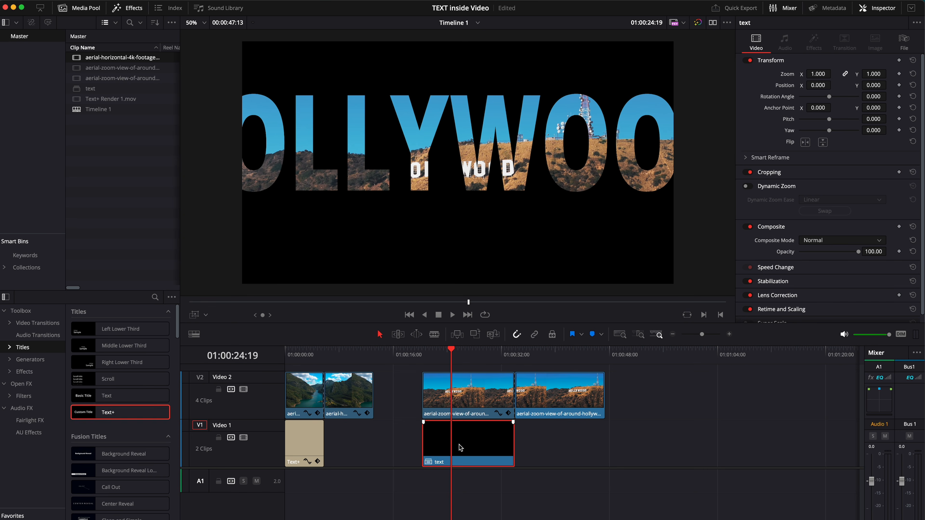
- Show the retime controls on the text compound clip and add a speed point at 01:00:23:23
{"action": "key", "text": "super+r"}
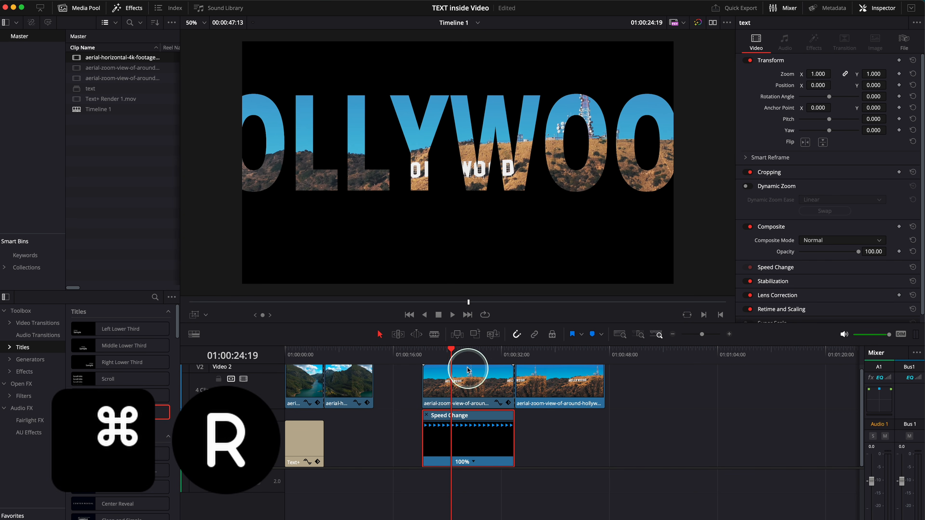
{"action": "left_click_drag", "start_coordinate": [451, 353], "coordinate": [445, 353]}
{"action": "left_click", "coordinate": [475, 462]}
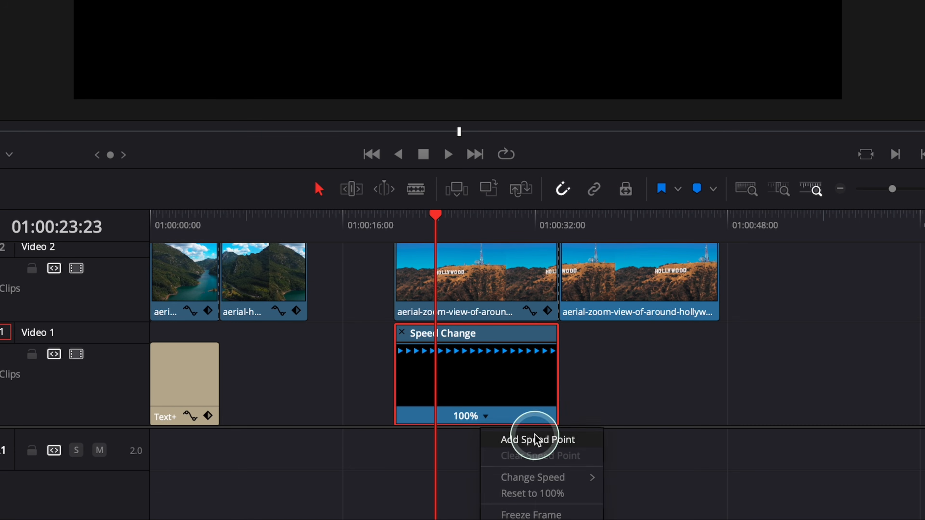
{"action": "left_click", "coordinate": [536, 440]}
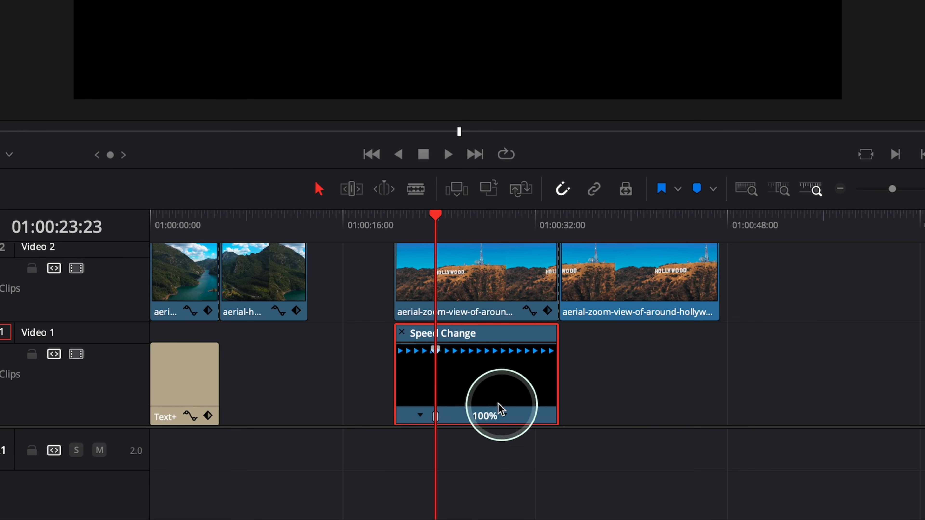
- Add three more speed points to the text clip at 01:00:26:19, 01:00:29:15 and 01:00:32:05
{"action": "left_click", "coordinate": [433, 214]}
{"action": "left_click_drag", "start_coordinate": [436, 218], "coordinate": [470, 215]}
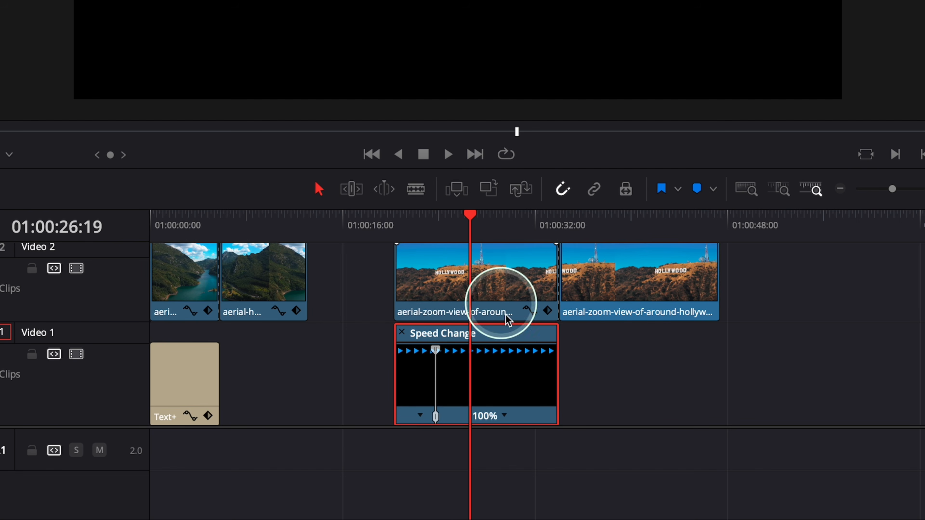
{"action": "left_click", "coordinate": [503, 415]}
{"action": "left_click", "coordinate": [496, 438]}
{"action": "left_click_drag", "start_coordinate": [471, 214], "coordinate": [505, 214]}
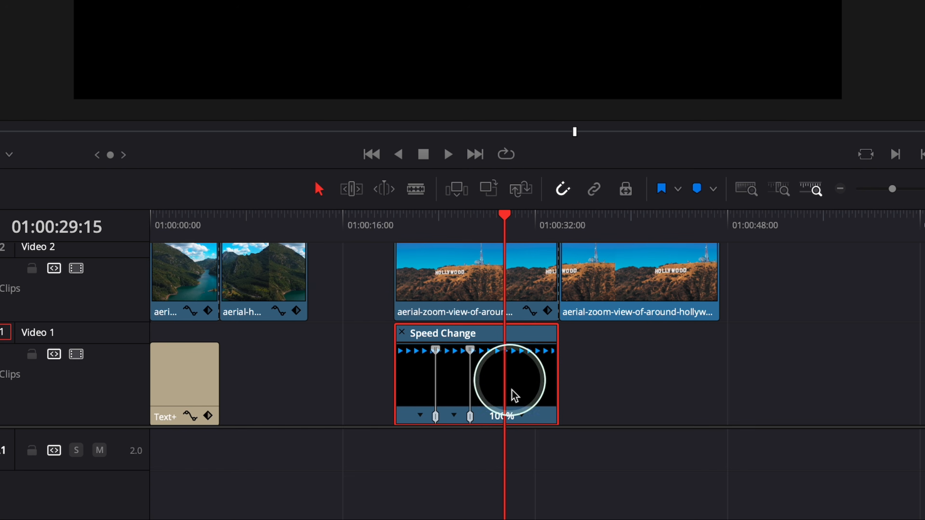
{"action": "left_click", "coordinate": [524, 415]}
{"action": "left_click", "coordinate": [535, 439]}
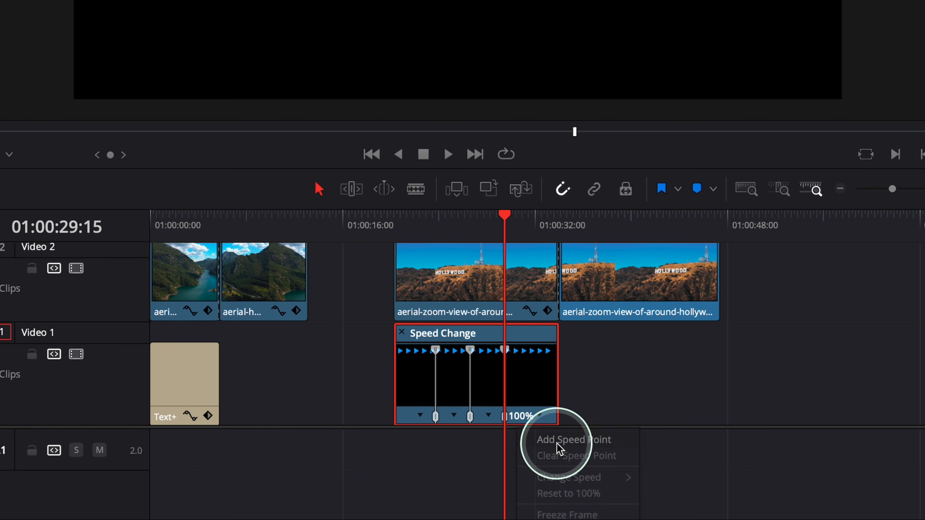
{"action": "left_click_drag", "start_coordinate": [506, 214], "coordinate": [541, 219]}
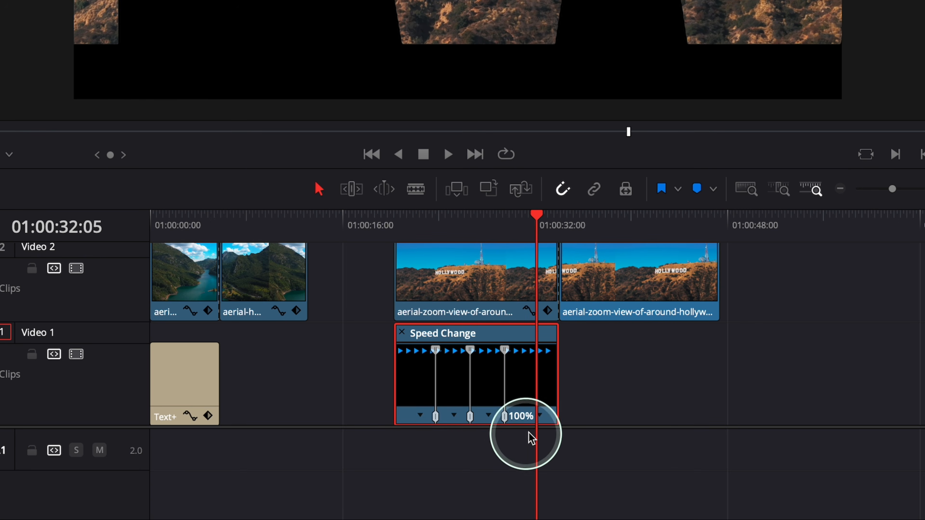
{"action": "left_click", "coordinate": [541, 416]}
{"action": "left_click", "coordinate": [556, 438]}
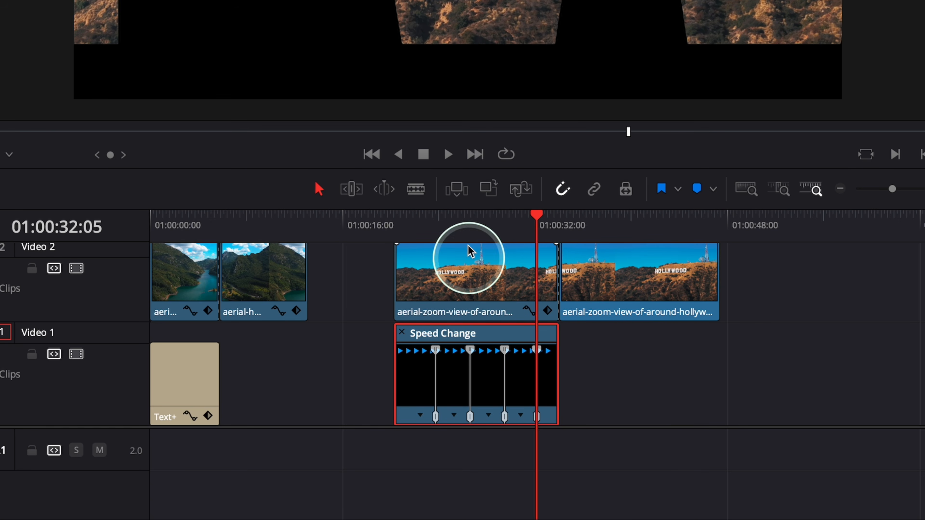
- Move the text clip's second speed point earlier so the segment after the first point runs at 226%
{"action": "left_click", "coordinate": [455, 217]}
{"action": "left_click_drag", "start_coordinate": [456, 218], "coordinate": [494, 252]}
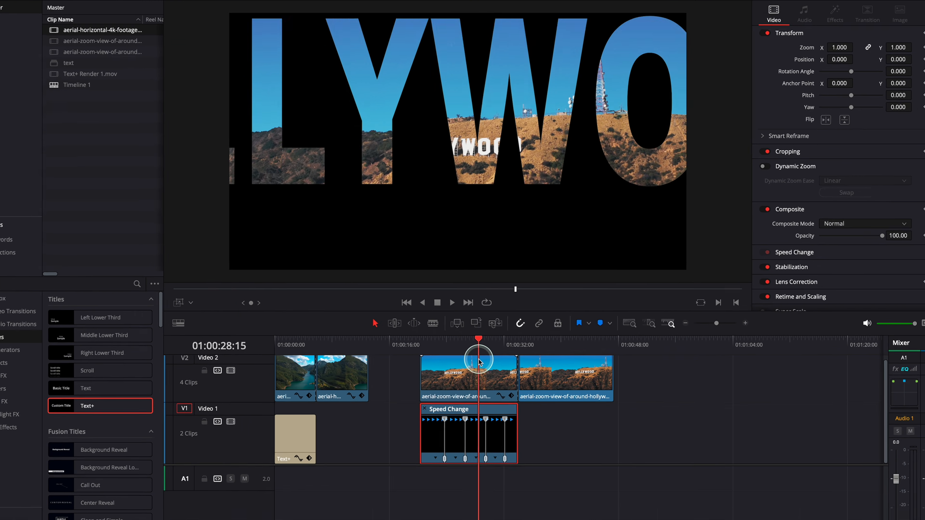
{"action": "left_click_drag", "start_coordinate": [480, 362], "coordinate": [464, 362]}
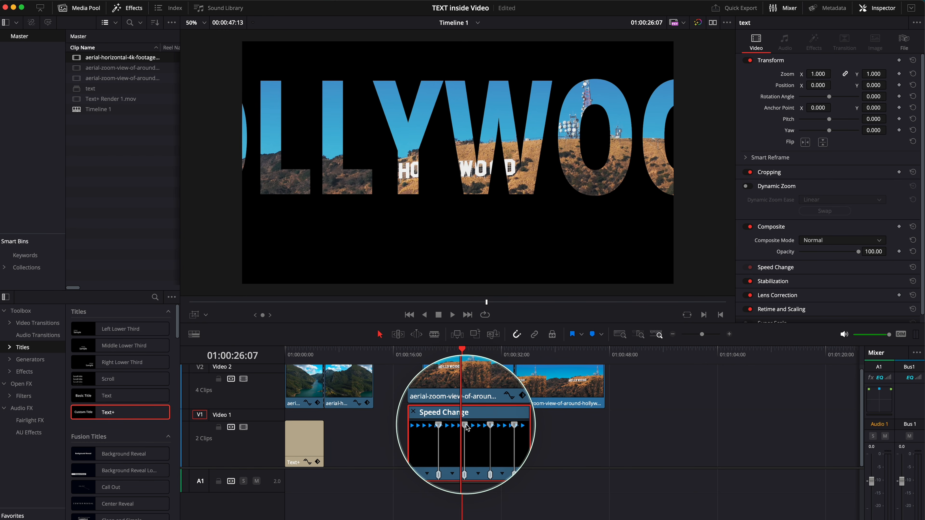
{"action": "left_click_drag", "start_coordinate": [466, 425], "coordinate": [459, 425]}
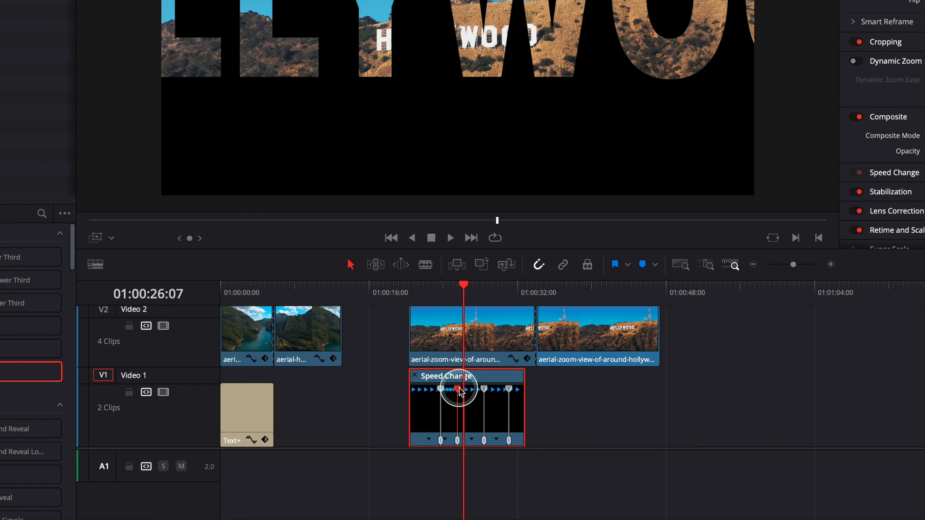
{"action": "left_click_drag", "start_coordinate": [460, 389], "coordinate": [454, 388]}
- Shift the second, third and fourth speed points earlier so their preceding segments run at 307%, 200% and 151%
{"action": "scroll", "coordinate": [433, 432], "scroll_direction": "up", "scroll_amount": 5}
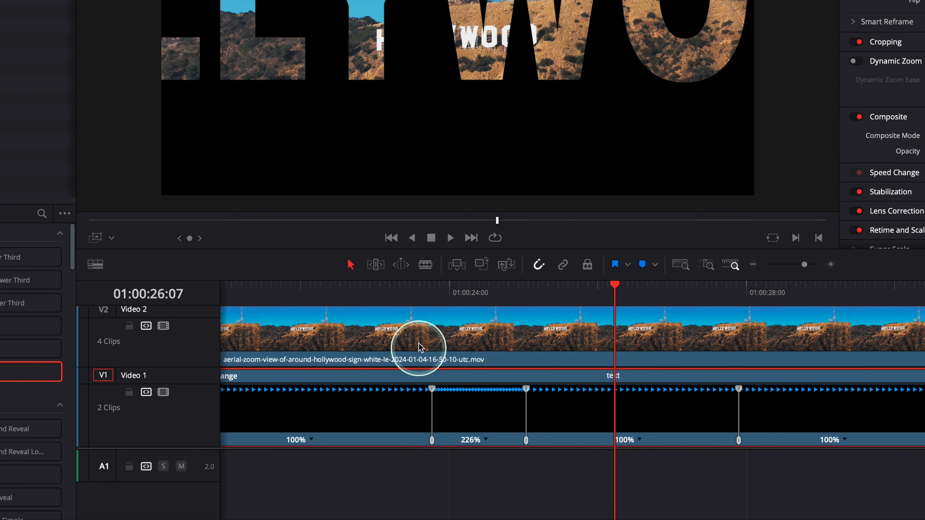
{"action": "left_click_drag", "start_coordinate": [450, 306], "coordinate": [493, 313]}
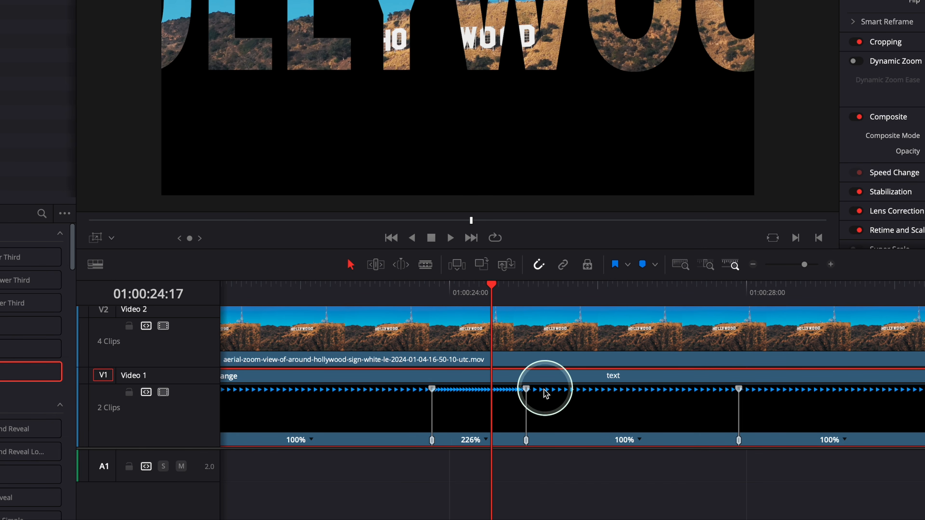
{"action": "left_click_drag", "start_coordinate": [524, 393], "coordinate": [502, 394]}
{"action": "left_click_drag", "start_coordinate": [714, 390], "coordinate": [604, 393]}
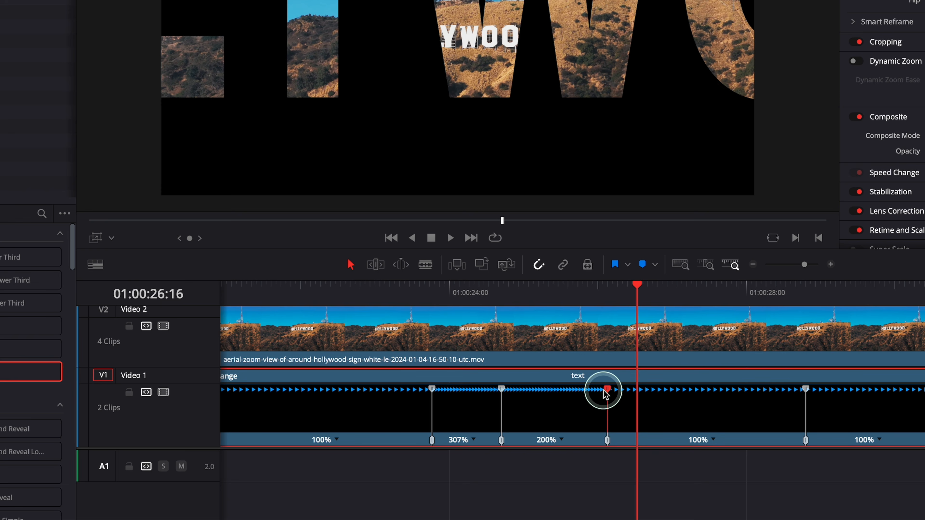
{"action": "left_click", "coordinate": [806, 389]}
{"action": "left_click_drag", "start_coordinate": [806, 390], "coordinate": [739, 390]}
- Play the text zoom to check the pacing across the speed points
{"action": "left_click", "coordinate": [544, 298]}
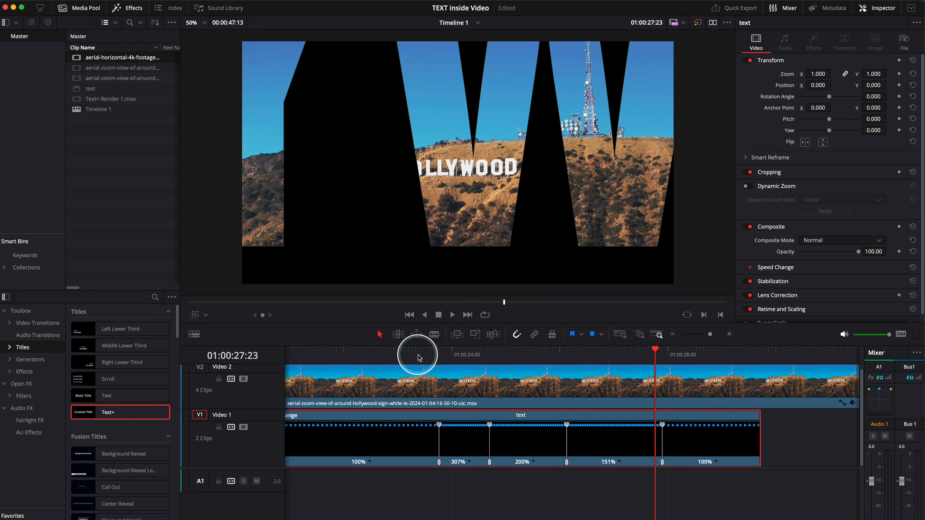
{"action": "left_click", "coordinate": [419, 356]}
{"action": "key", "text": "space"}
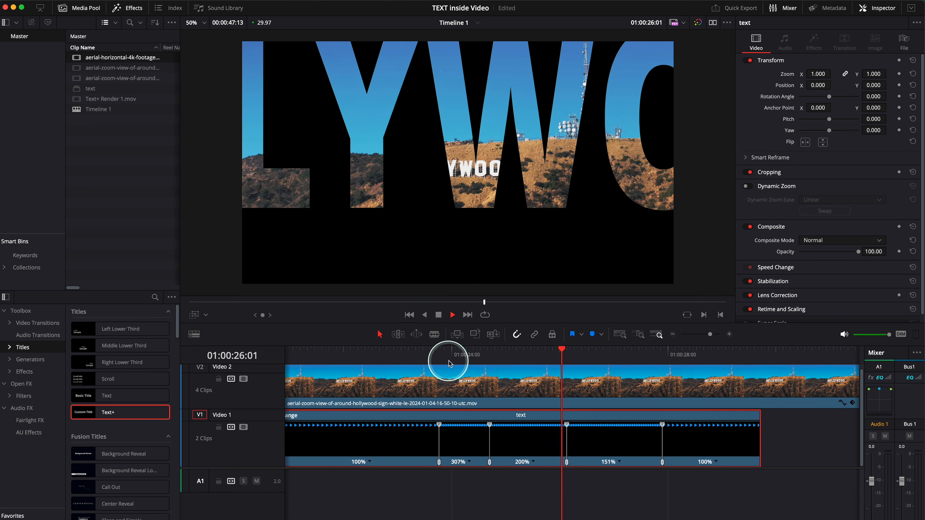
{"action": "key", "text": "space"}
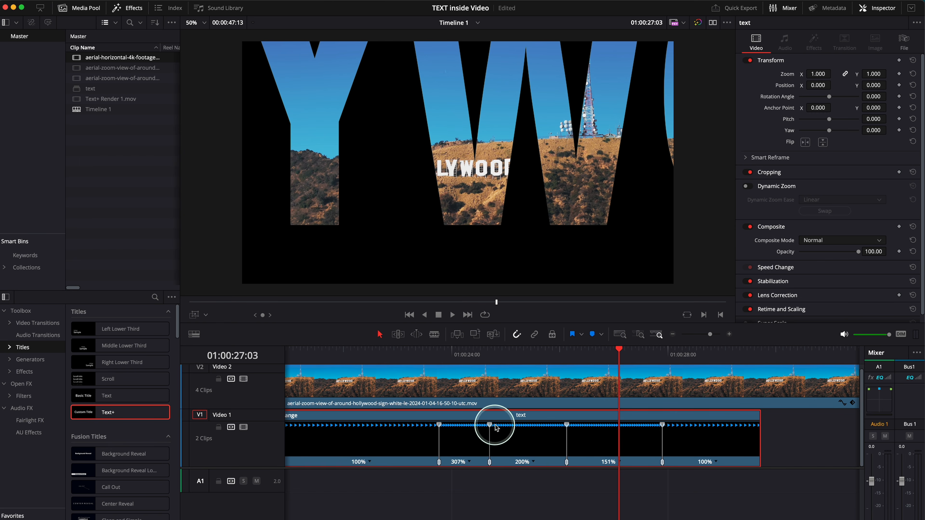
- Readjust the text clip's speed points so the three middle segments run at 430%, 287% and 151%
{"action": "left_click_drag", "start_coordinate": [489, 427], "coordinate": [630, 430]}
{"action": "left_click_drag", "start_coordinate": [709, 413], "coordinate": [563, 416]}
{"action": "left_click", "coordinate": [562, 359]}
{"action": "key", "text": "super+equal"}
{"action": "mouse_move", "coordinate": [622, 462]}
{"action": "left_mouse_down"}
{"action": "mouse_move", "coordinate": [633, 462]}
{"action": "mouse_move", "coordinate": [615, 462]}
{"action": "left_mouse_up"}
{"action": "scroll", "coordinate": [736, 423], "scroll_direction": "right", "scroll_amount": 2}
- Retime the text clip from its outer edges so the first segment runs at 120% and the last at 137%
{"action": "left_click_drag", "start_coordinate": [751, 422], "coordinate": [766, 422]}
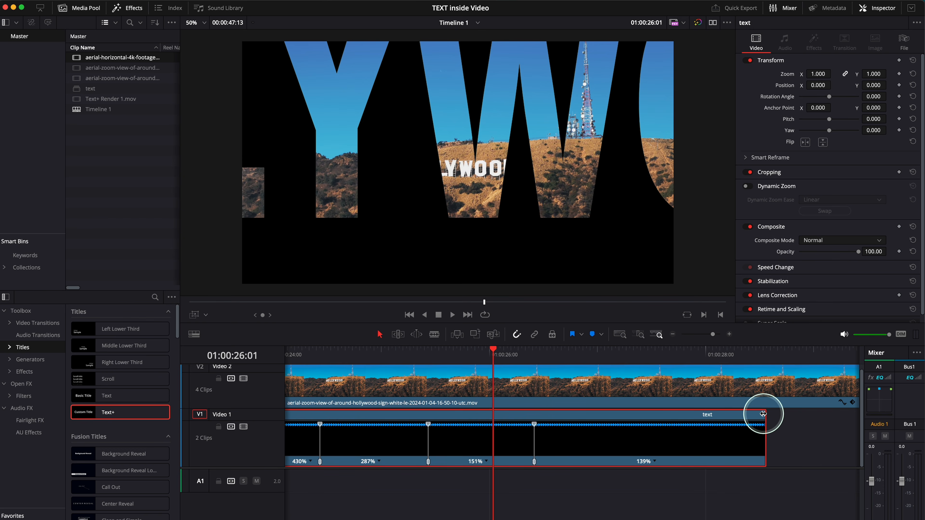
{"action": "left_click_drag", "start_coordinate": [763, 415], "coordinate": [822, 418]}
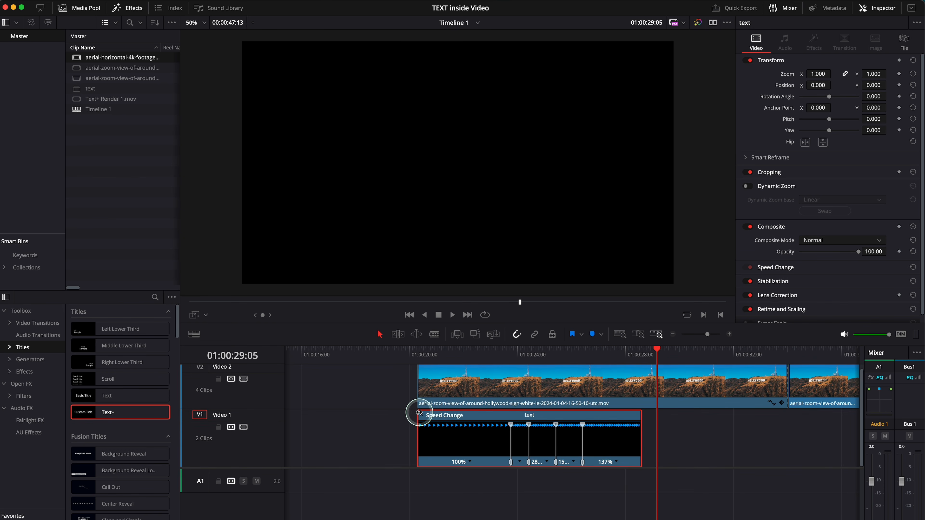
{"action": "left_click_drag", "start_coordinate": [420, 413], "coordinate": [432, 416]}
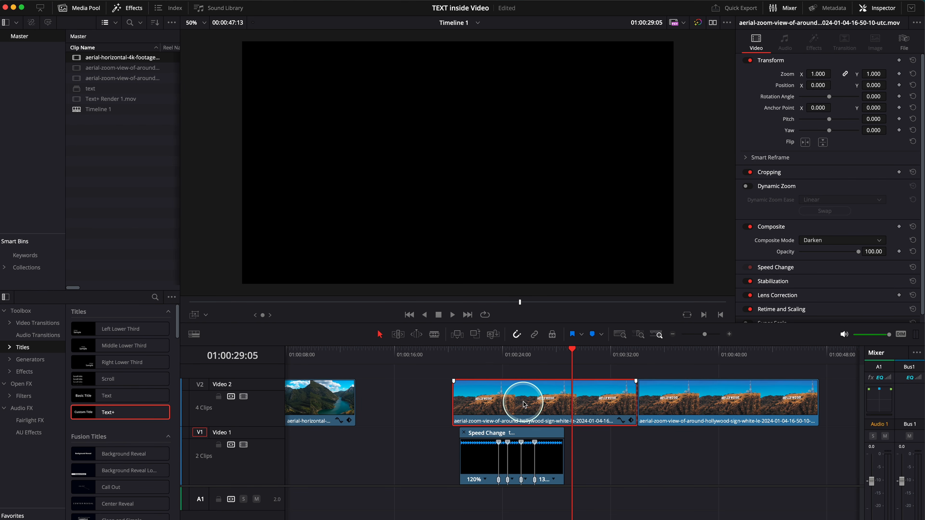
- Move both Hollywood clips on Video 2 together so they start in line with the text clip
{"action": "left_click", "coordinate": [656, 418], "text": "super"}
{"action": "left_click_drag", "start_coordinate": [613, 406], "coordinate": [620, 403]}
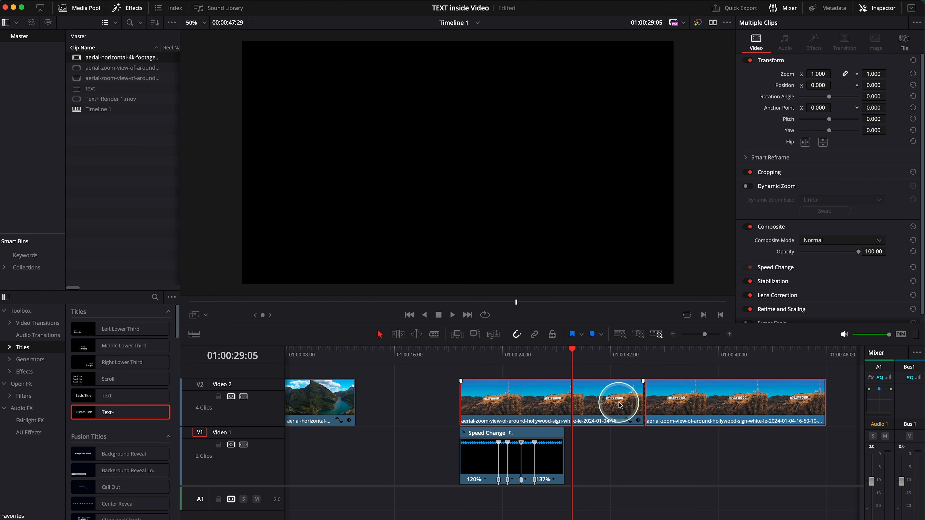
{"action": "left_click", "coordinate": [626, 458]}
- Trim the end of the first Hollywood clip to match the end of the text clip
{"action": "left_click", "coordinate": [561, 408]}
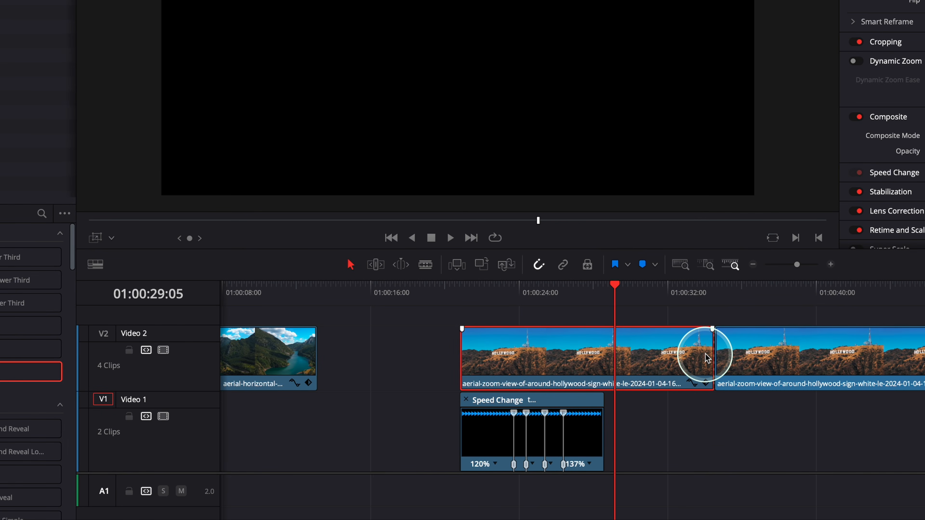
{"action": "left_click_drag", "start_coordinate": [706, 354], "coordinate": [598, 357]}
{"action": "left_click", "coordinate": [613, 293]}
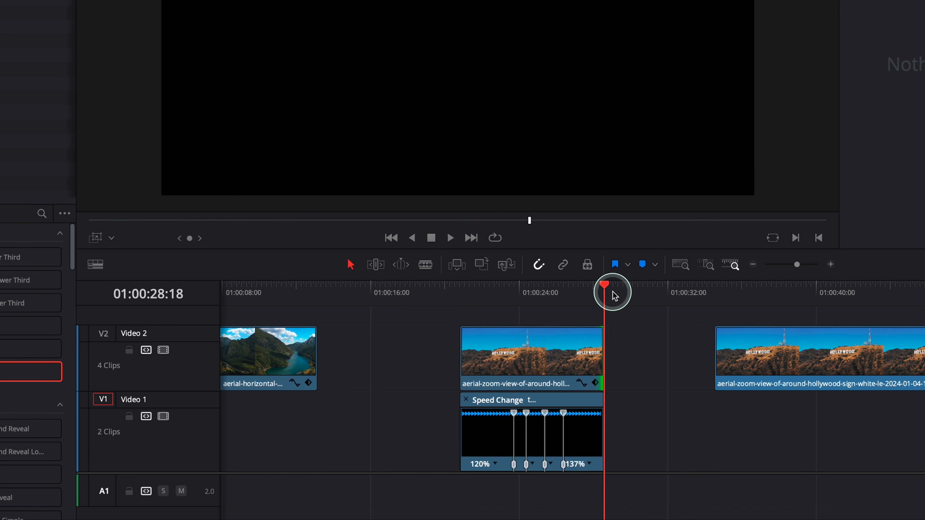
- Extend the start of the second Hollywood clip back to meet the end of the first one
{"action": "left_click", "coordinate": [753, 355]}
{"action": "left_click", "coordinate": [789, 294]}
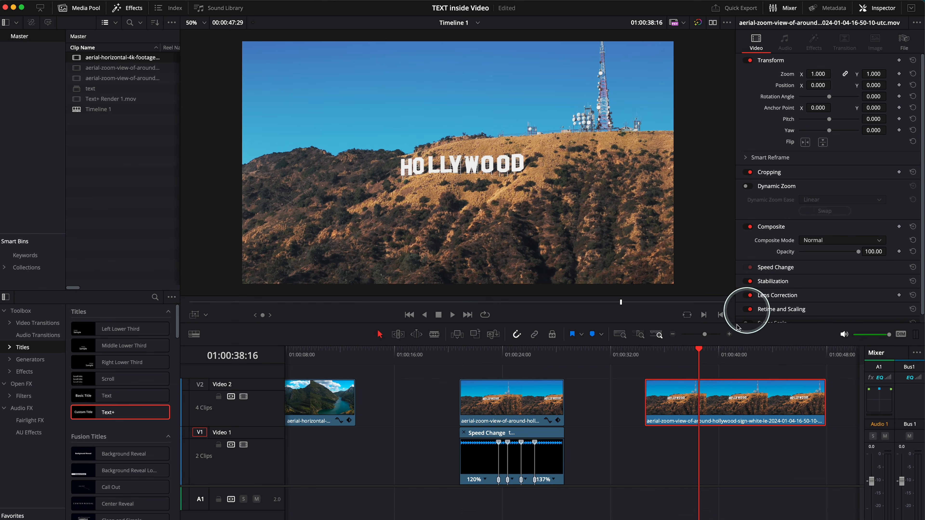
{"action": "left_click_drag", "start_coordinate": [653, 403], "coordinate": [570, 400]}
- Check the end of the zoom near the cut between the Hollywood clips and play the title from its start
{"action": "left_click", "coordinate": [550, 349]}
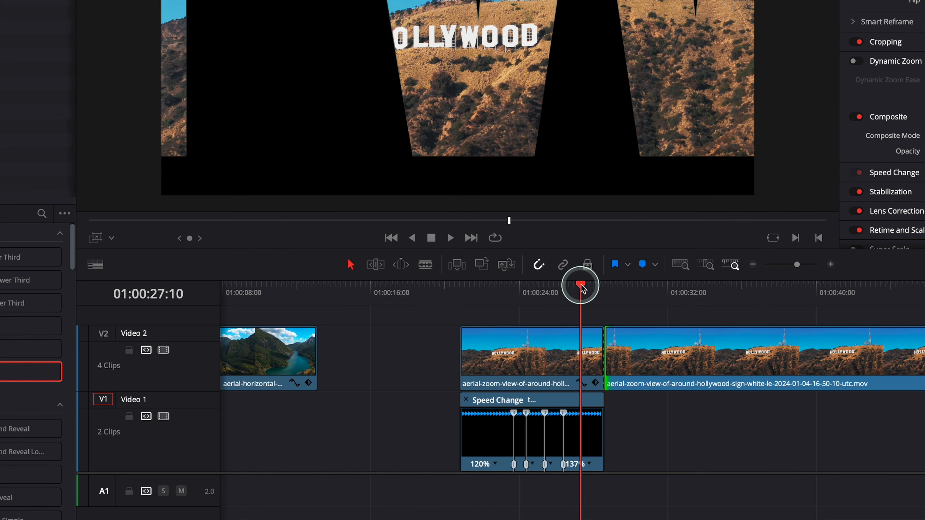
{"action": "left_click_drag", "start_coordinate": [582, 288], "coordinate": [584, 289]}
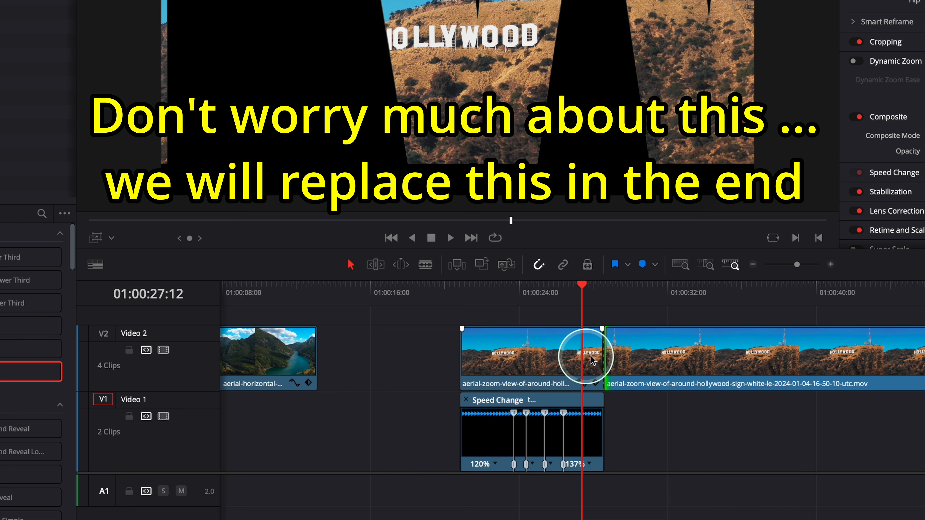
{"action": "left_click", "coordinate": [577, 357]}
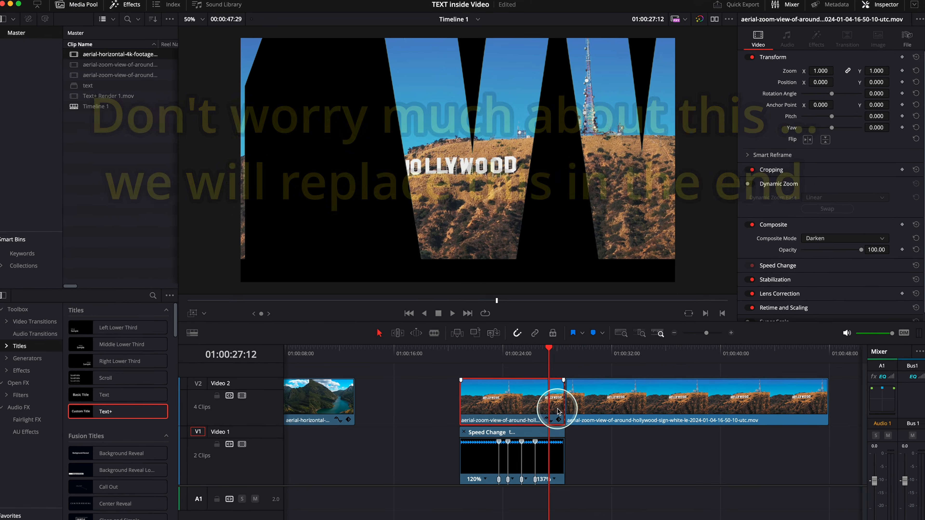
{"action": "left_click", "coordinate": [462, 301]}
{"action": "key", "text": "space"}
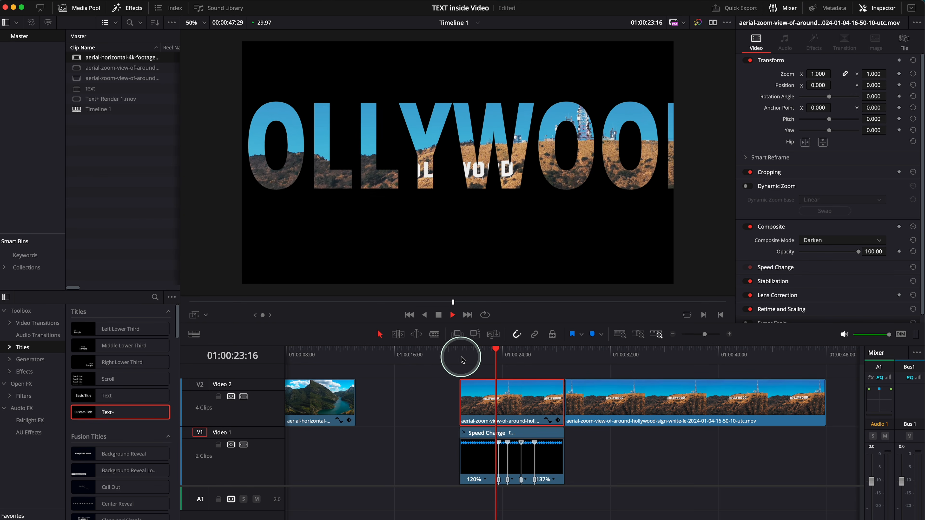
{"action": "key", "text": "space"}
- Move the first speed point of the text clip earlier, keeping 120% before it and 430% after it
{"action": "left_click", "coordinate": [486, 356]}
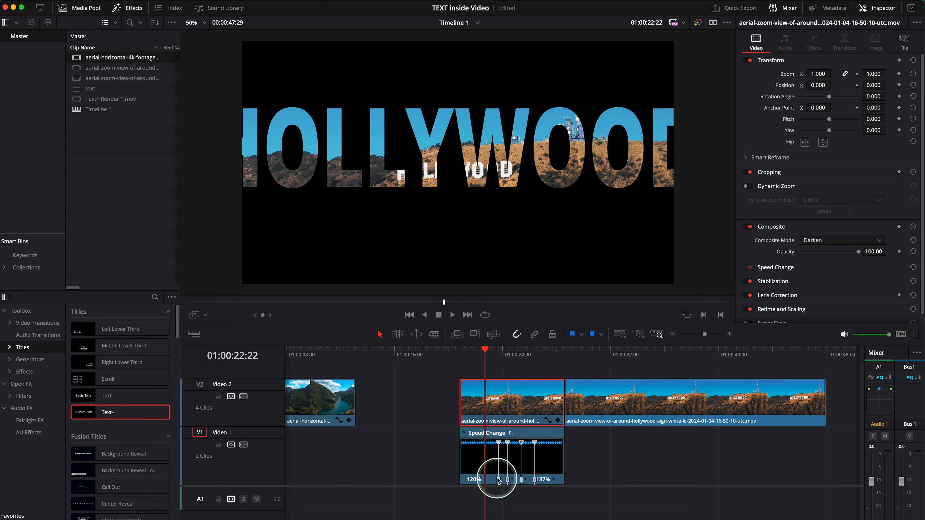
{"action": "key", "text": "super+equal"}
{"action": "key", "text": "super+equal"}
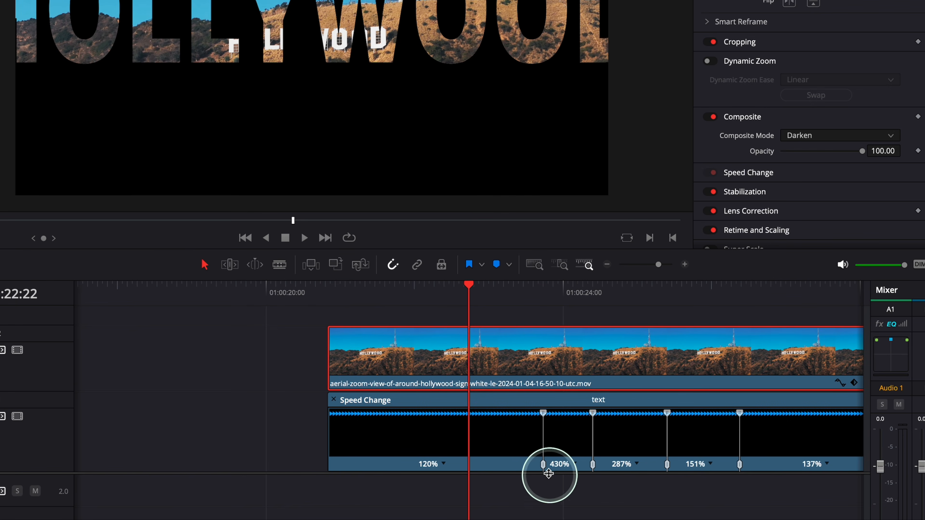
{"action": "left_click_drag", "start_coordinate": [545, 468], "coordinate": [473, 472]}
{"action": "left_click", "coordinate": [413, 468]}
{"action": "left_click", "coordinate": [469, 478]}
{"action": "left_click_drag", "start_coordinate": [475, 468], "coordinate": [441, 470]}
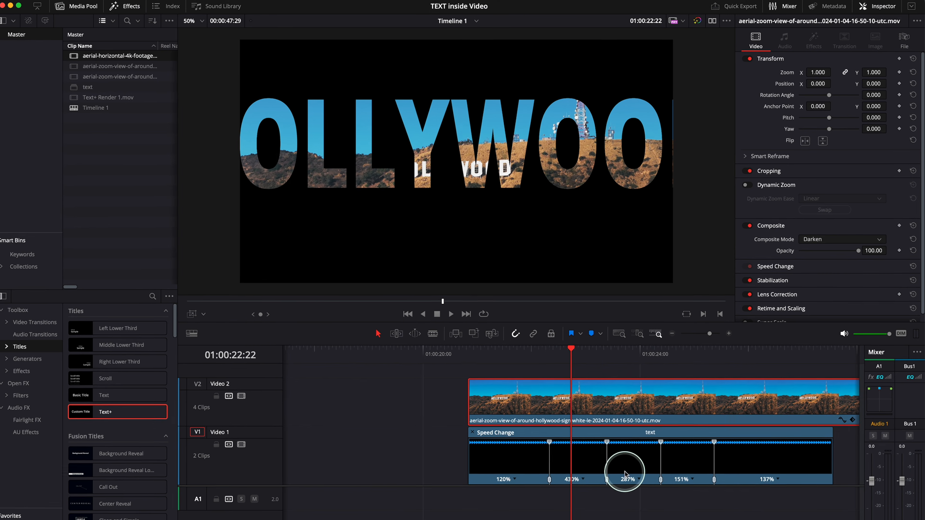
- Trim the first Hollywood clip to the text clip's end, move the second clip against it, and play the transition
{"action": "key", "text": "super+minus"}
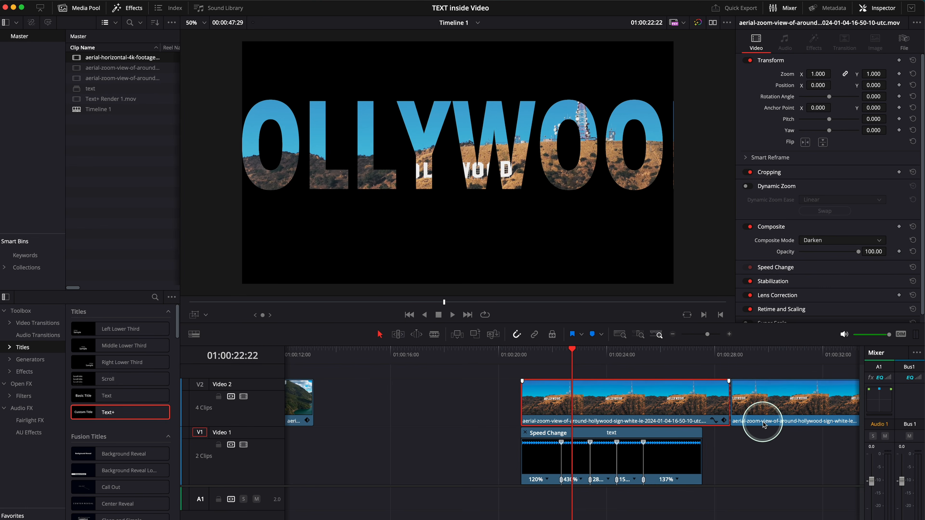
{"action": "left_click", "coordinate": [724, 402]}
{"action": "left_click_drag", "start_coordinate": [761, 392], "coordinate": [743, 400]}
{"action": "left_click_drag", "start_coordinate": [545, 370], "coordinate": [524, 363]}
{"action": "key", "text": "space"}
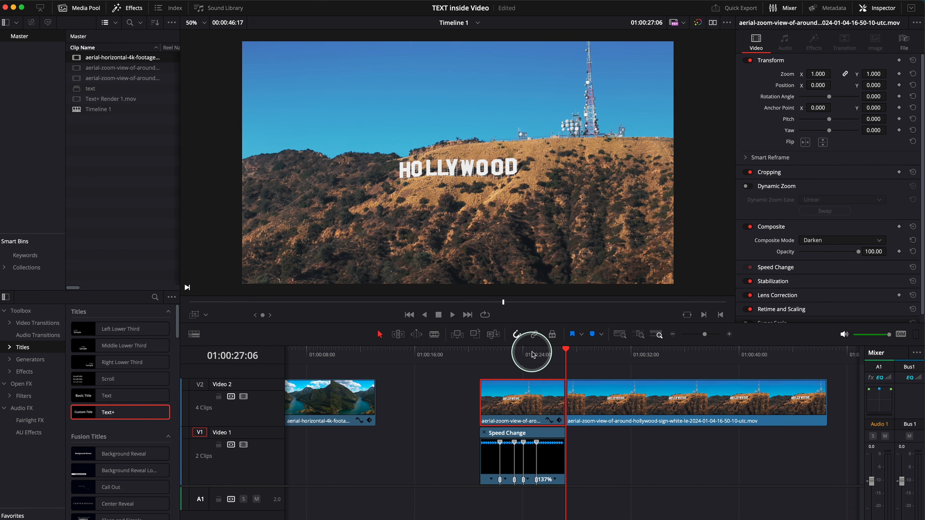
- Delete the second Hollywood clip from Video 2
{"action": "left_click_drag", "start_coordinate": [575, 355], "coordinate": [654, 353]}
{"action": "left_click", "coordinate": [615, 406]}
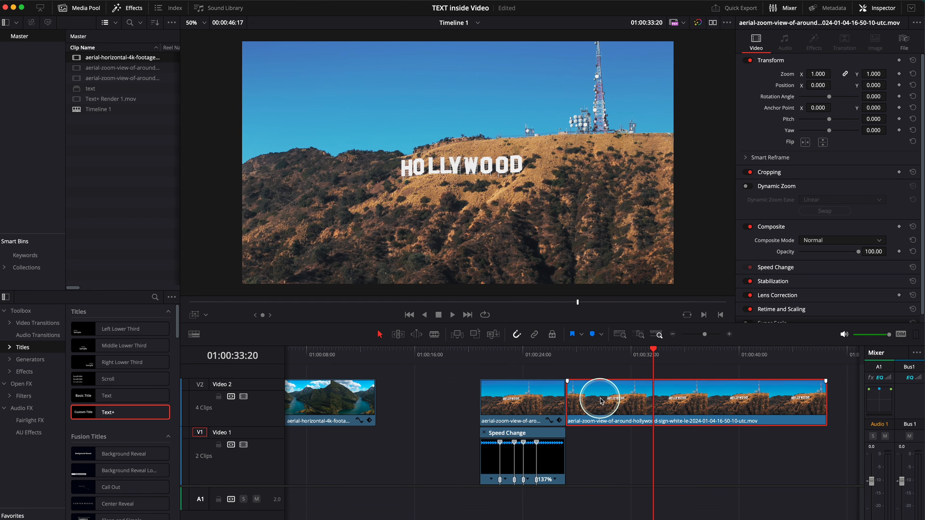
{"action": "key", "text": "BackSpace"}
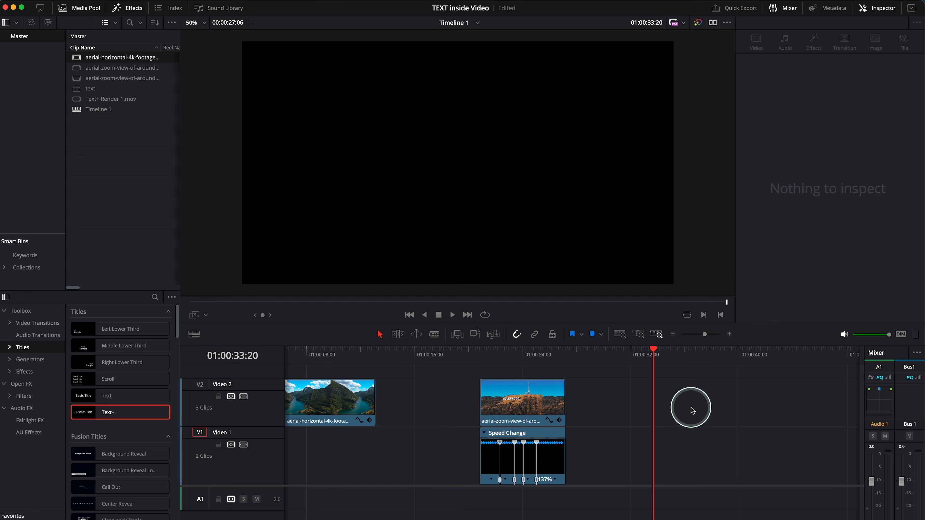
- Disable the text compound clip on Video 1 and select the Hollywood clip above it
{"action": "left_click", "coordinate": [525, 395]}
{"action": "left_click", "coordinate": [525, 348]}
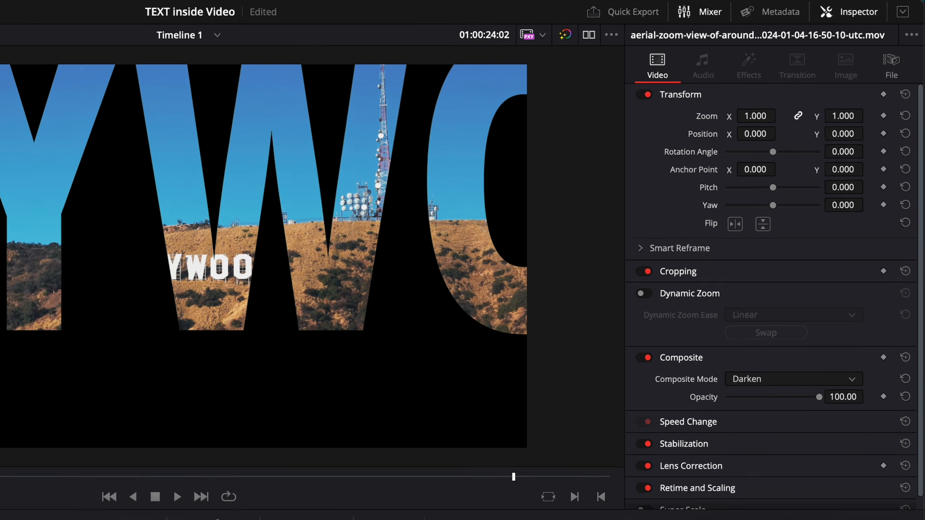
{"action": "left_click", "coordinate": [504, 352]}
{"action": "left_click_drag", "start_coordinate": [504, 352], "coordinate": [520, 351]}
{"action": "left_click", "coordinate": [542, 456]}
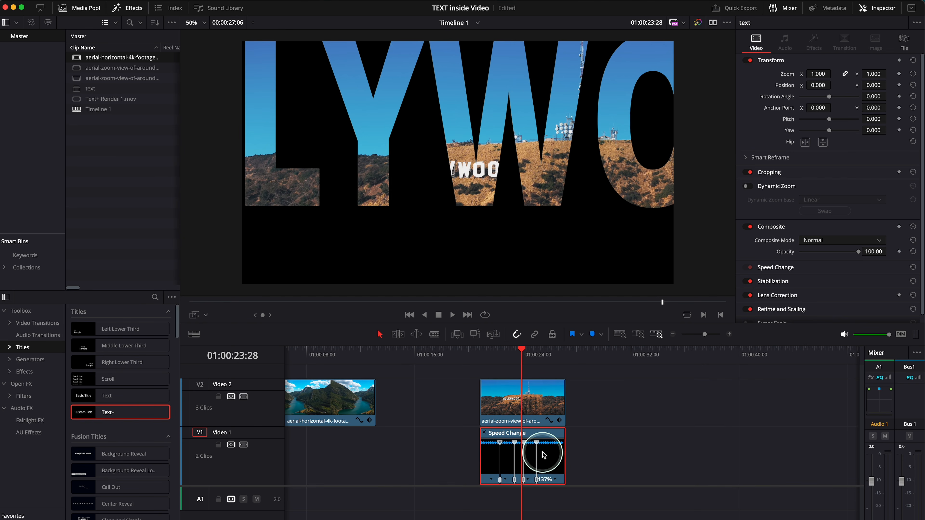
{"action": "key", "text": "d"}
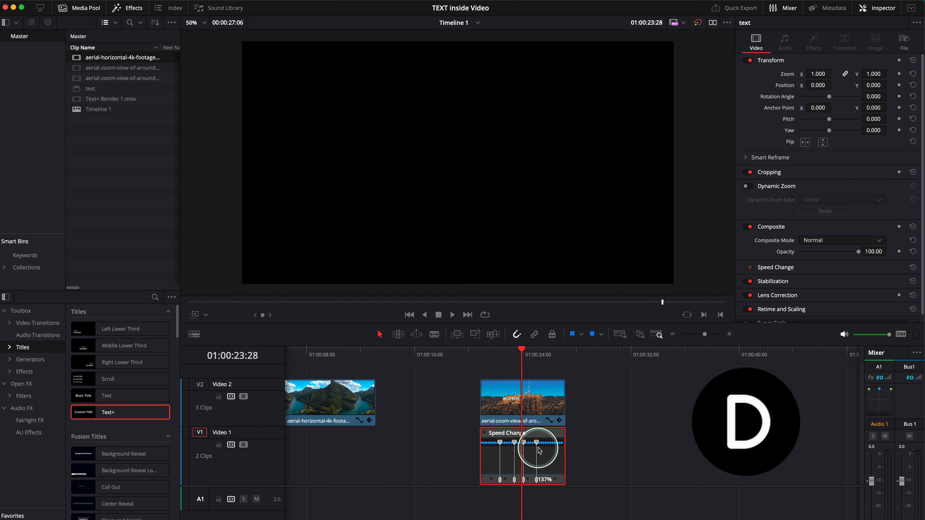
{"action": "left_click", "coordinate": [535, 407]}
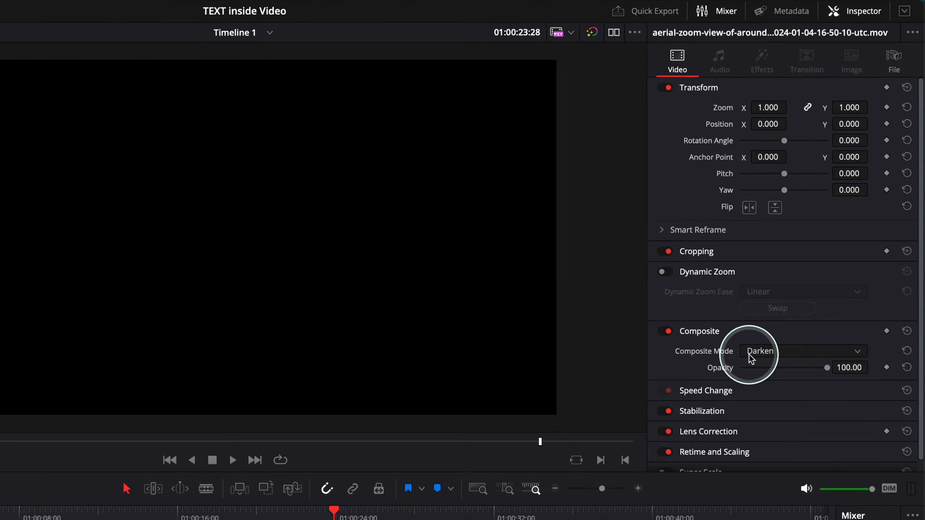
- Set the Hollywood clip's composite mode to Normal and extend its end to the full length of the footage
{"action": "left_click", "coordinate": [751, 357]}
{"action": "left_click", "coordinate": [771, 365]}
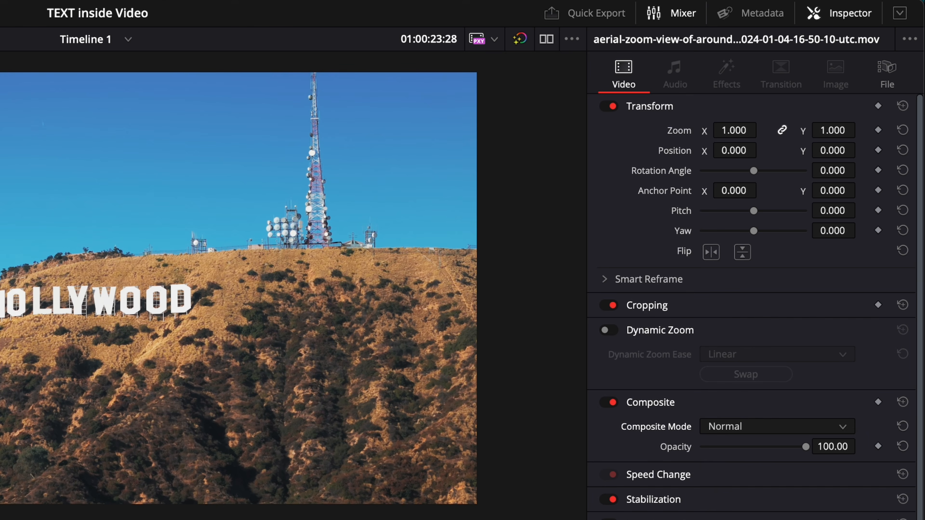
{"action": "left_click_drag", "start_coordinate": [417, 440], "coordinate": [533, 353]}
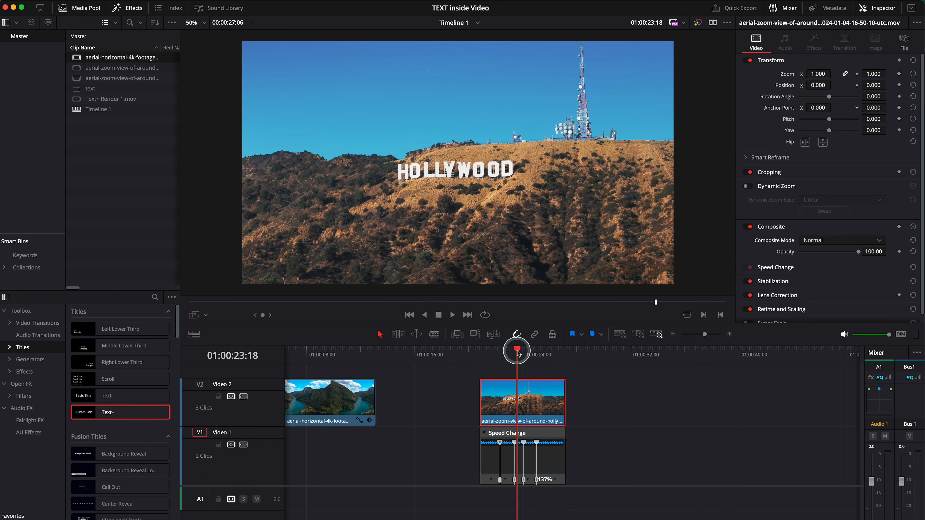
{"action": "scroll", "coordinate": [551, 397], "scroll_direction": "right", "scroll_amount": 3}
{"action": "left_click_drag", "start_coordinate": [466, 405], "coordinate": [749, 405]}
- Keyframe the Hollywood clip's transform at its first frame, increase its zoom slightly at the last frame, and play the zoom from the start
{"action": "mouse_move", "coordinate": [392, 363]}
{"action": "left_mouse_down"}
{"action": "mouse_move", "coordinate": [619, 370]}
{"action": "mouse_move", "coordinate": [407, 361]}
{"action": "mouse_move", "coordinate": [407, 351]}
{"action": "mouse_move", "coordinate": [389, 352]}
{"action": "left_mouse_up"}
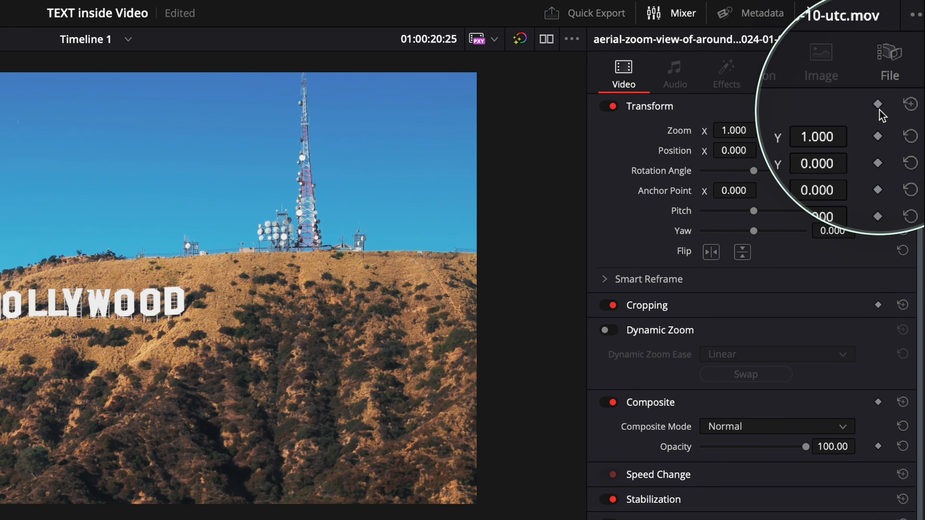
{"action": "left_click", "coordinate": [878, 106]}
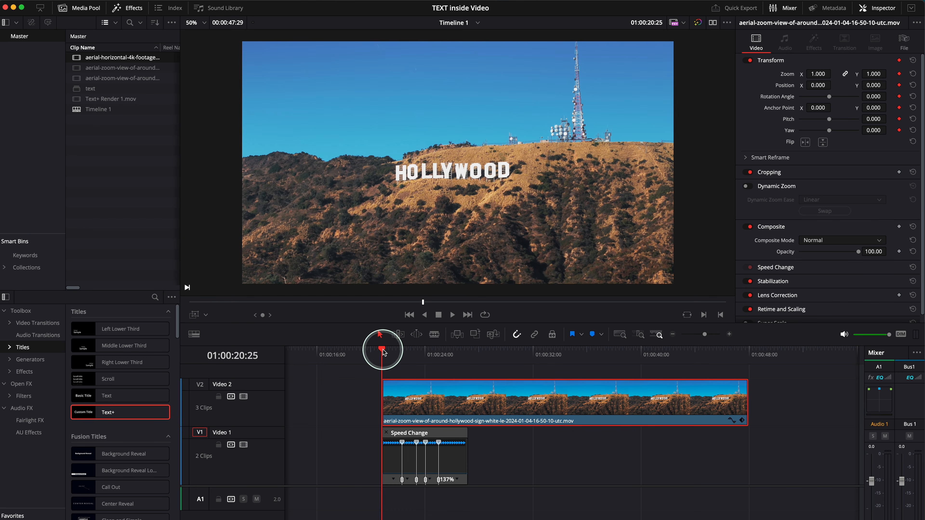
{"action": "left_click_drag", "start_coordinate": [383, 352], "coordinate": [743, 383]}
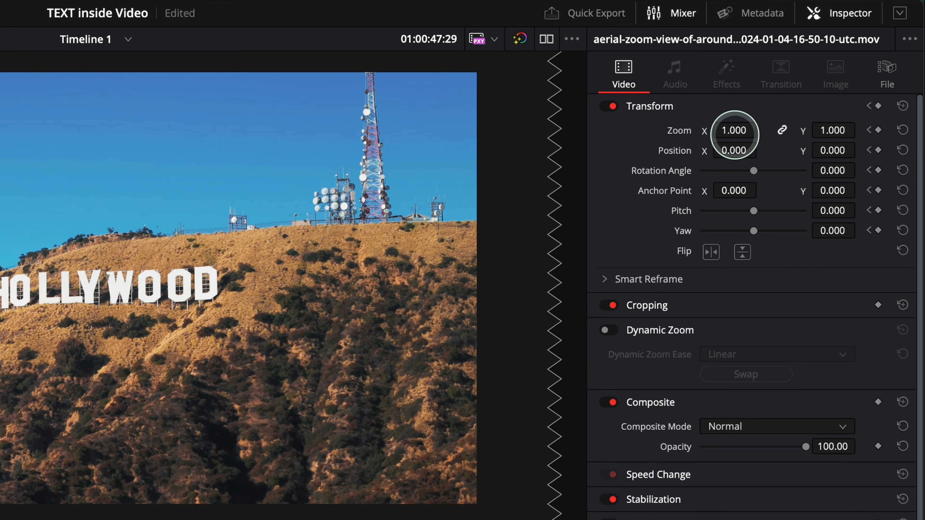
{"action": "left_click_drag", "start_coordinate": [819, 74], "coordinate": [834, 73]}
{"action": "mouse_move", "coordinate": [737, 134]}
{"action": "left_mouse_down"}
{"action": "mouse_move", "coordinate": [761, 133]}
{"action": "mouse_move", "coordinate": [727, 129]}
{"action": "mouse_move", "coordinate": [748, 131]}
{"action": "mouse_move", "coordinate": [736, 128]}
{"action": "left_mouse_up"}
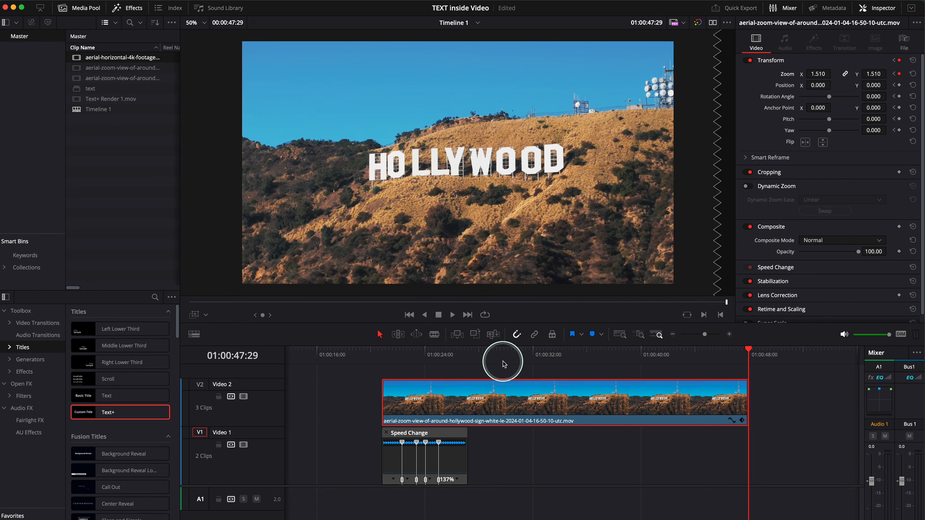
{"action": "left_click_drag", "start_coordinate": [408, 385], "coordinate": [336, 385]}
{"action": "key", "text": "space"}
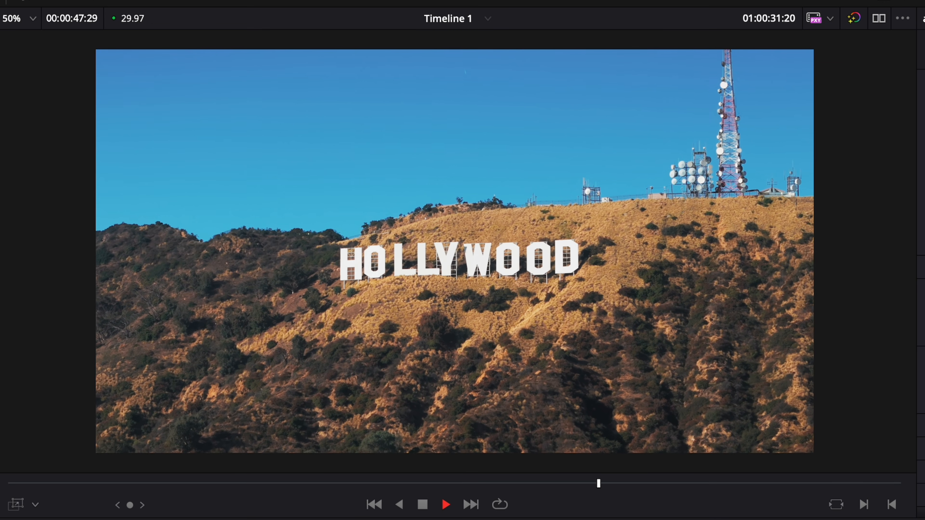
- Turn the Hollywood clip on Video 2 into a compound clip named "zoom in"
{"action": "left_click", "coordinate": [440, 399]}
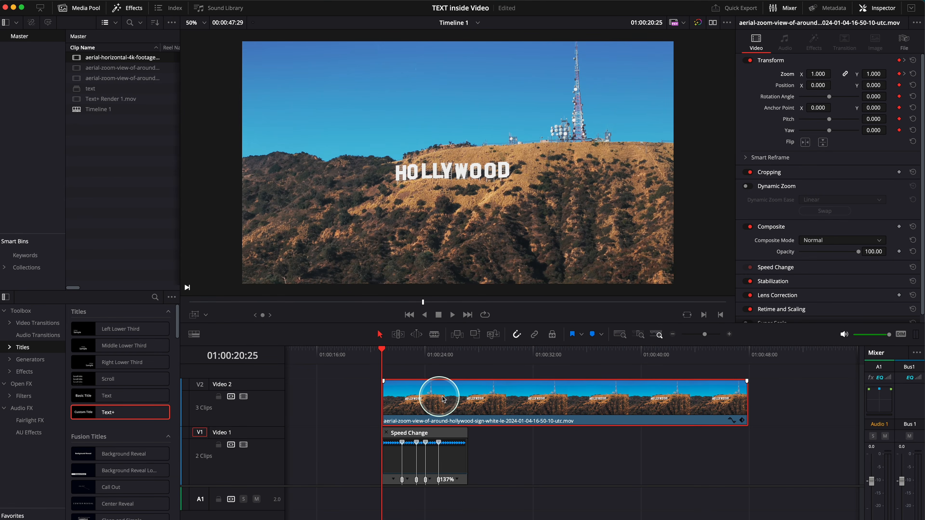
{"action": "right_click", "coordinate": [463, 398]}
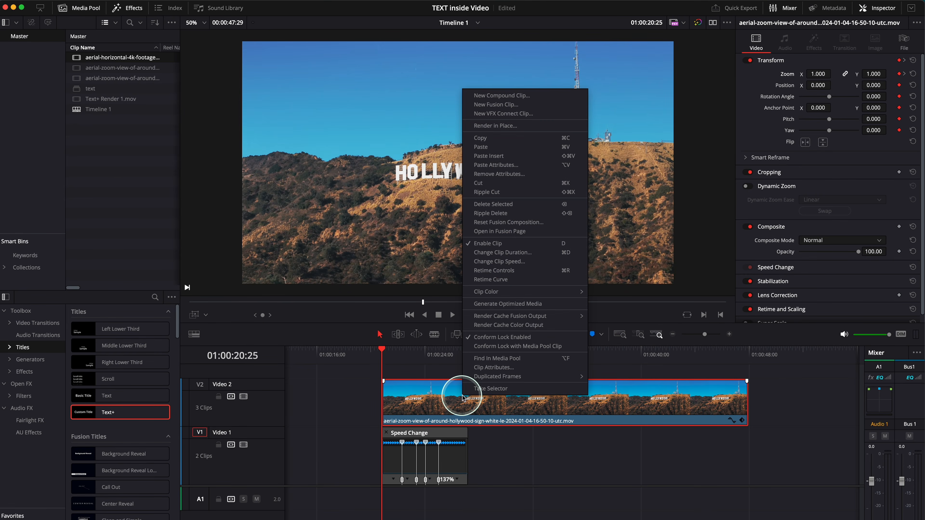
{"action": "left_click", "coordinate": [490, 95]}
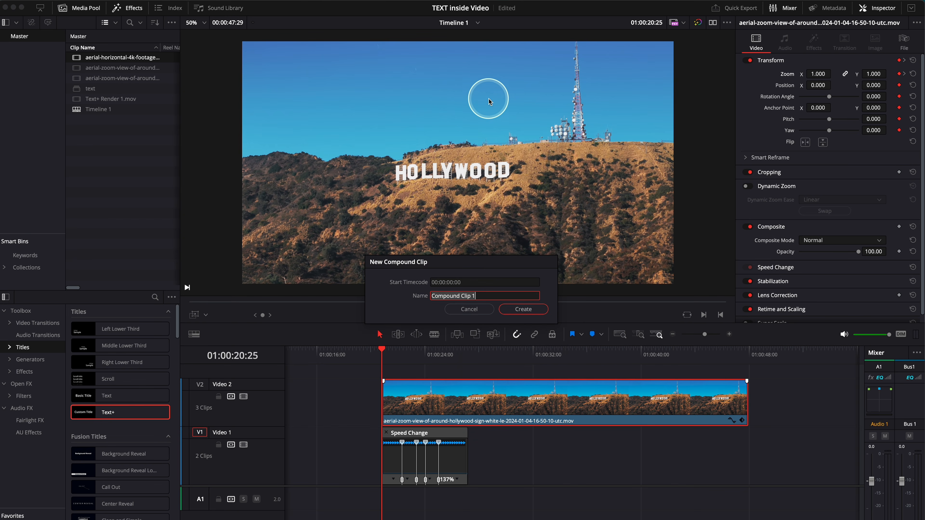
{"action": "left_click", "coordinate": [538, 316]}
- Split the zoom in clip at 01:00:27:06, where the text clip on Video 1 ends
{"action": "left_click_drag", "start_coordinate": [495, 355], "coordinate": [476, 356]}
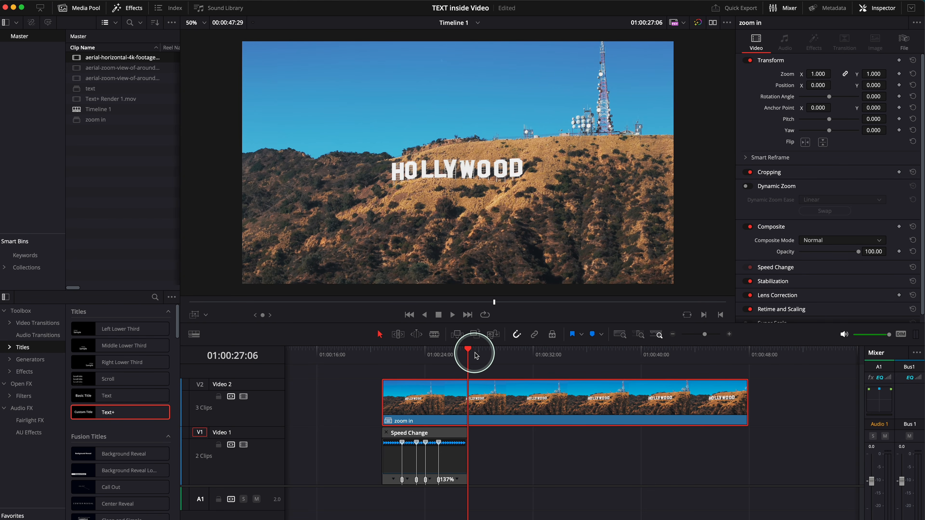
{"action": "key", "text": "b"}
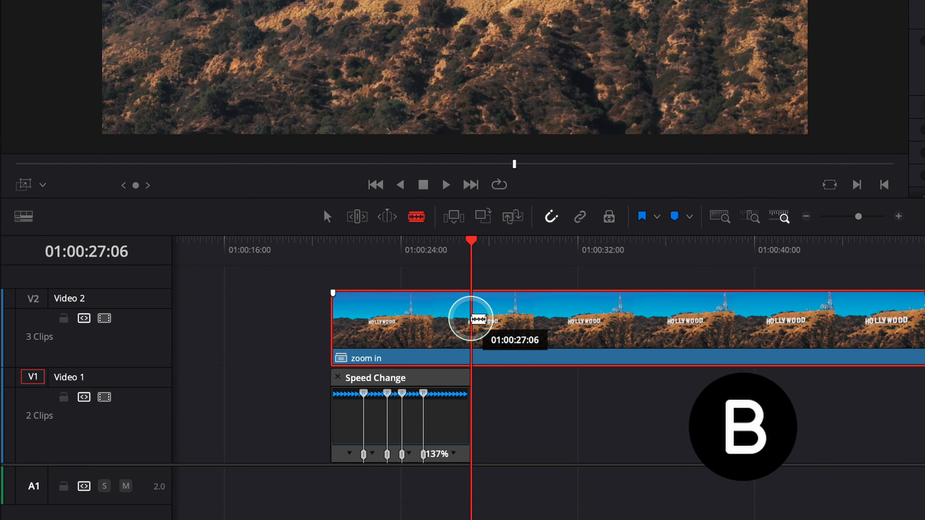
{"action": "left_click", "coordinate": [470, 319]}
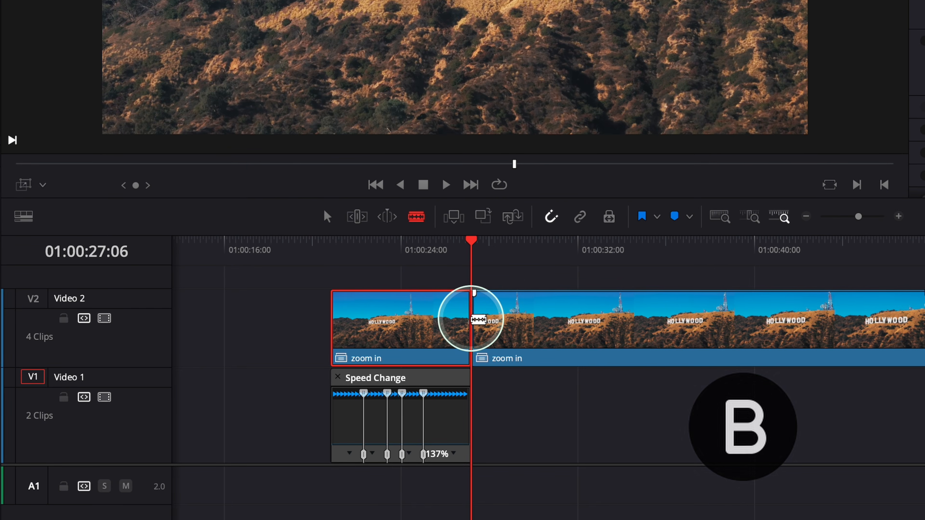
{"action": "key", "text": "a"}
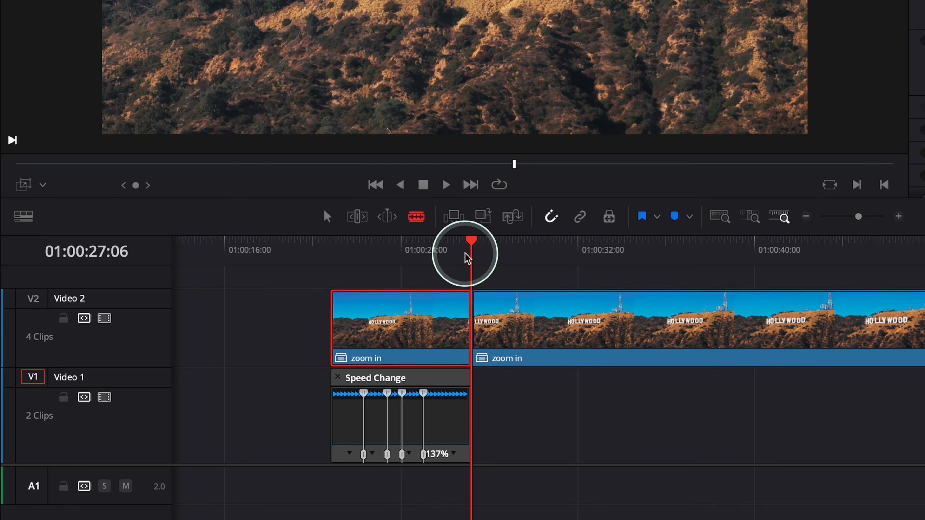
- Scrub and play across the cut between the two zoom in clips to check the movement
{"action": "left_click_drag", "start_coordinate": [476, 247], "coordinate": [509, 251]}
{"action": "left_click_drag", "start_coordinate": [417, 260], "coordinate": [436, 265]}
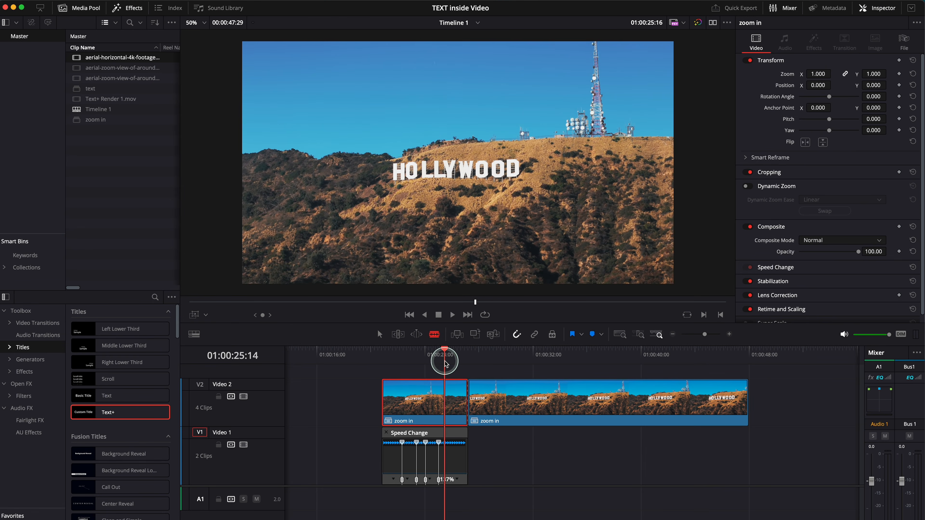
{"action": "left_click_drag", "start_coordinate": [446, 365], "coordinate": [458, 356]}
{"action": "key", "text": "space"}
{"action": "key", "text": "space"}
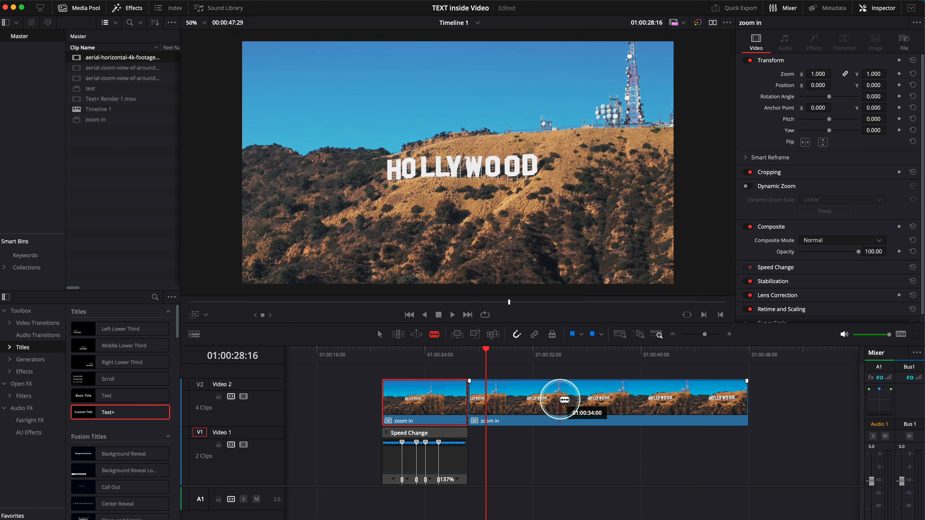
- Set the composite mode of the first zoom in clip, above the text clip, to Darken
{"action": "key", "text": "a"}
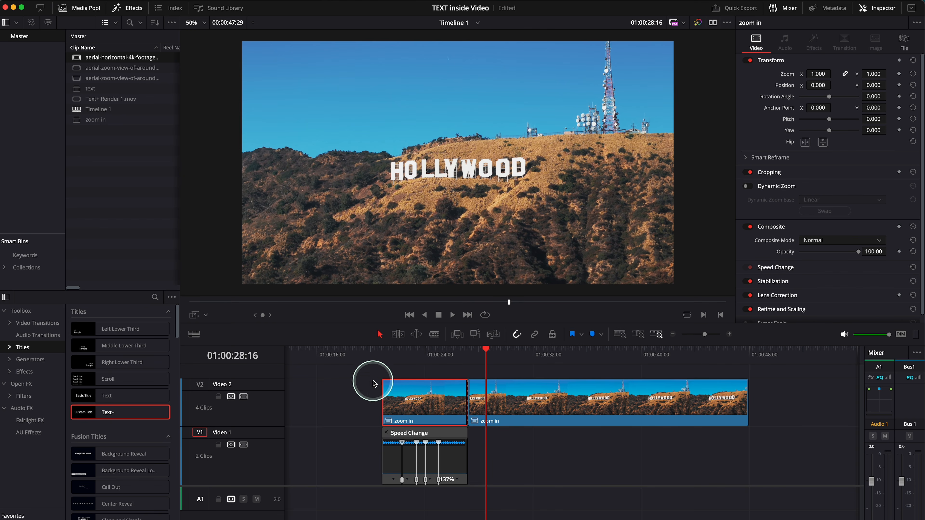
{"action": "left_click", "coordinate": [430, 354]}
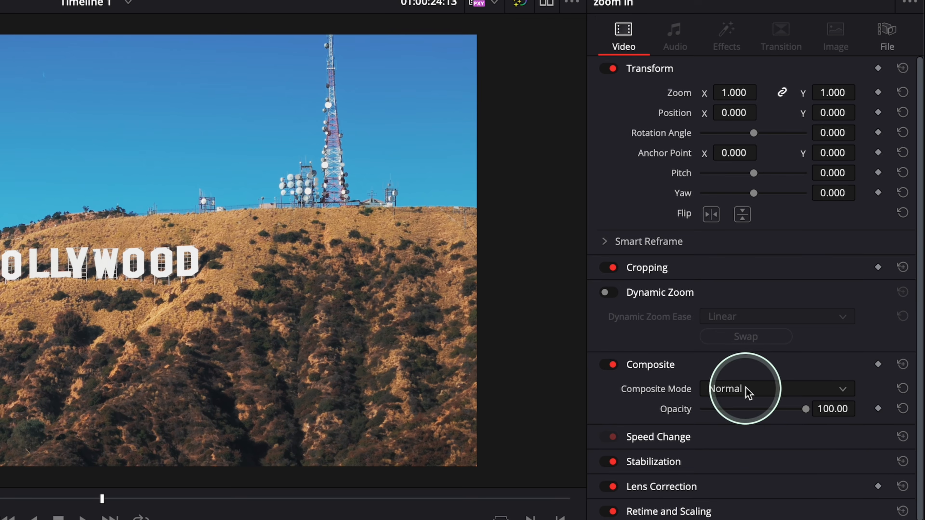
{"action": "left_click", "coordinate": [743, 426]}
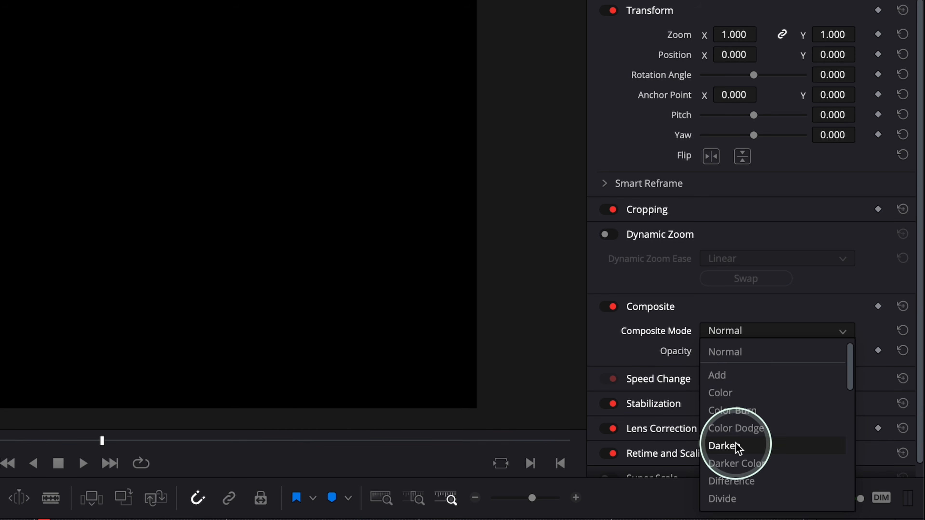
{"action": "left_click", "coordinate": [737, 448]}
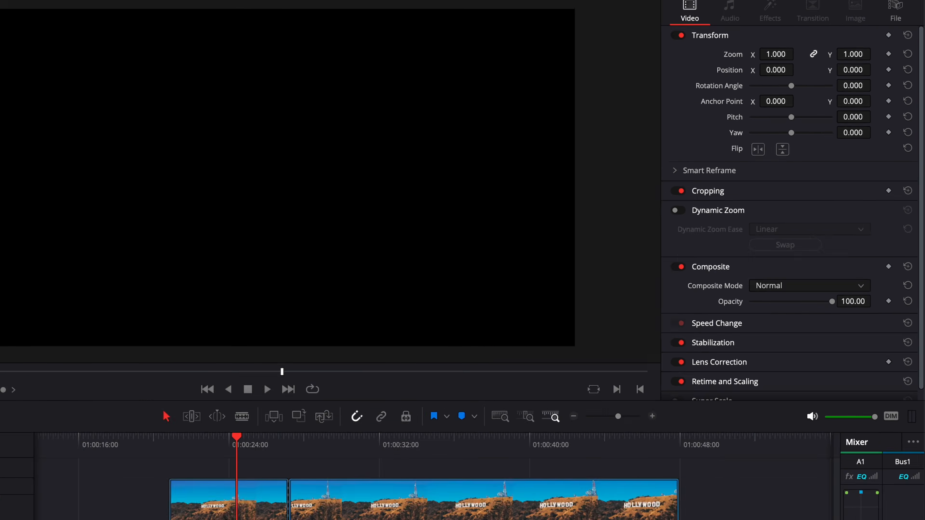
- Re-enable the text compound clip on Video 1, hide its retime controls, and return the playhead to the clip's start
{"action": "left_click", "coordinate": [454, 455]}
{"action": "key", "text": "d"}
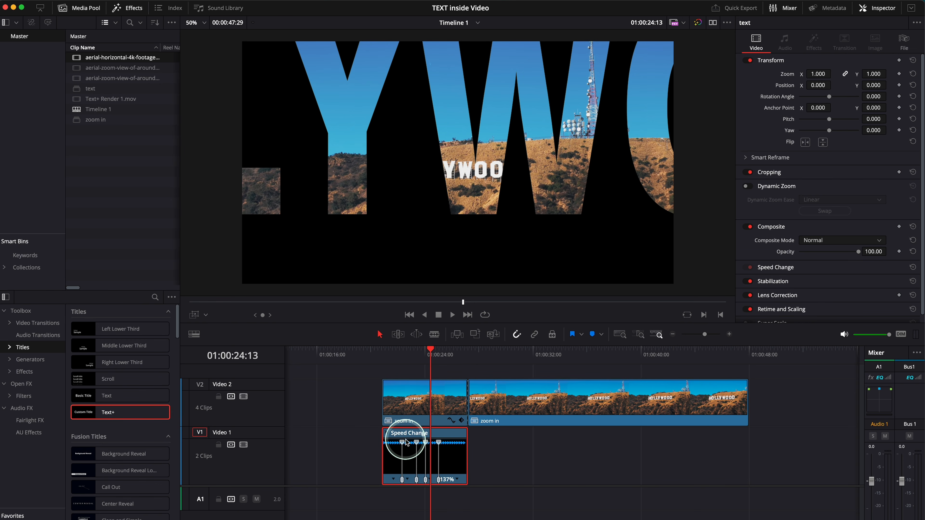
{"action": "key", "text": "super+r"}
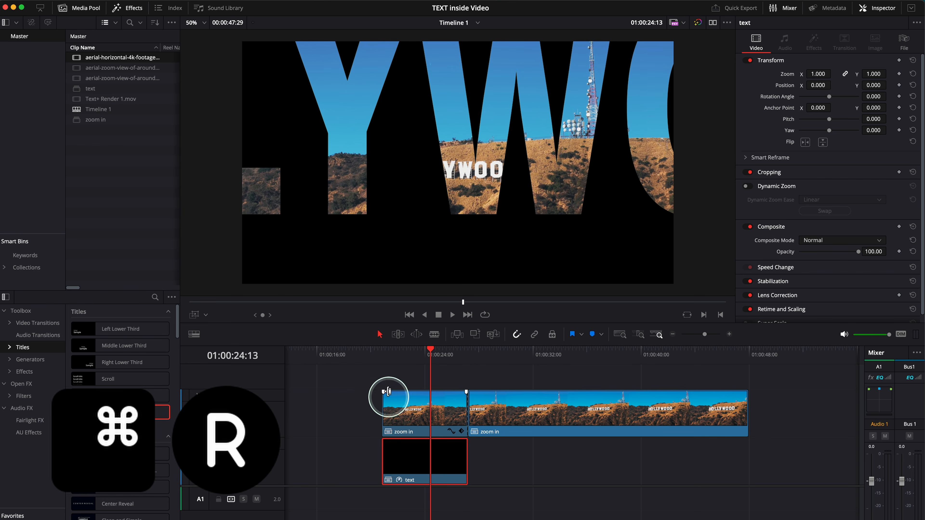
{"action": "left_click_drag", "start_coordinate": [398, 356], "coordinate": [390, 357]}
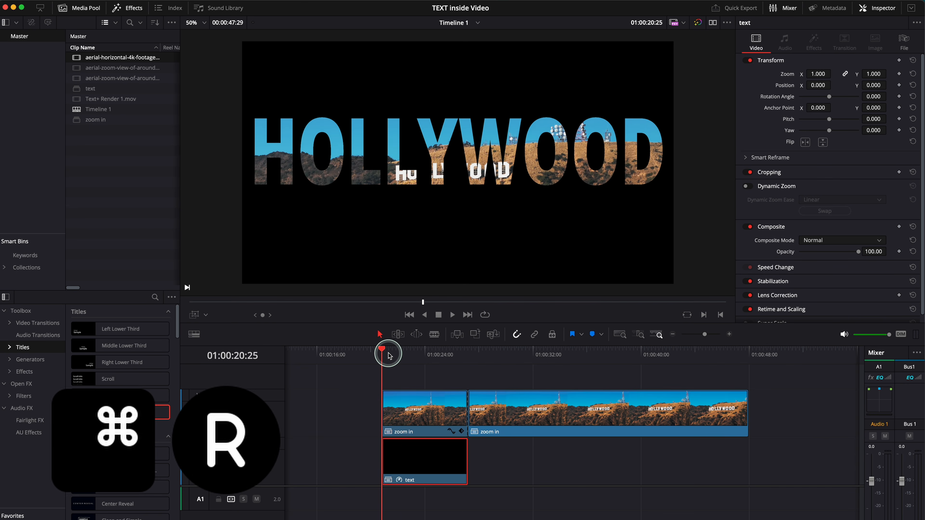